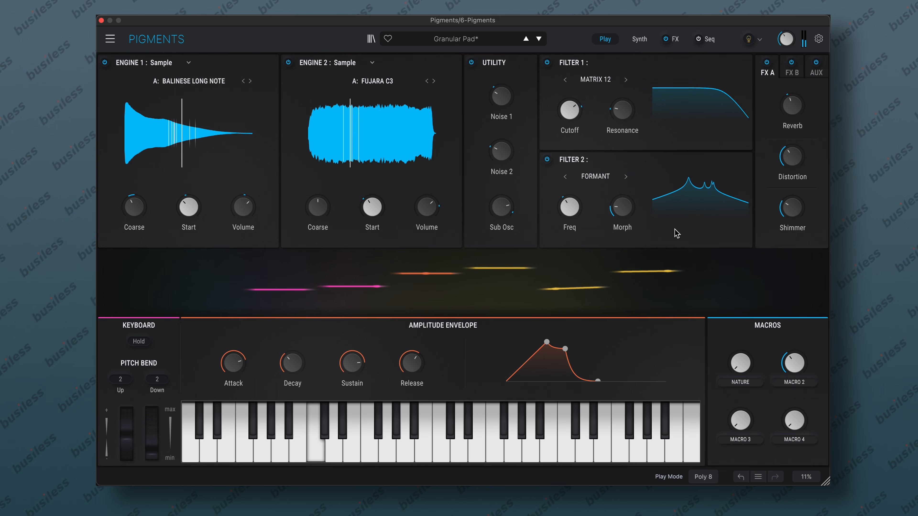
- Sweep the Nature macro and Macro 2 up and down to audition their effect on the finished pad
left_click_drag(742, 364, 752, 282)
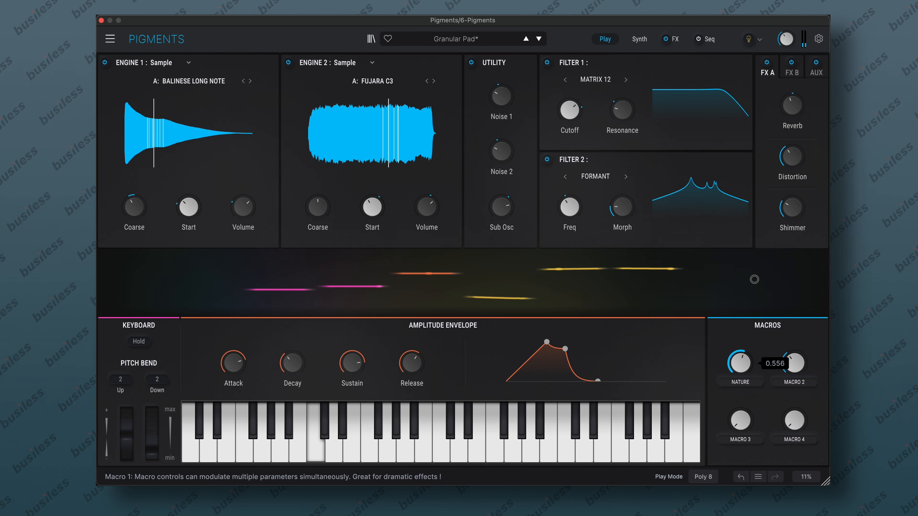
left_click_drag(797, 363, 809, 332)
left_click_drag(740, 363, 759, 331)
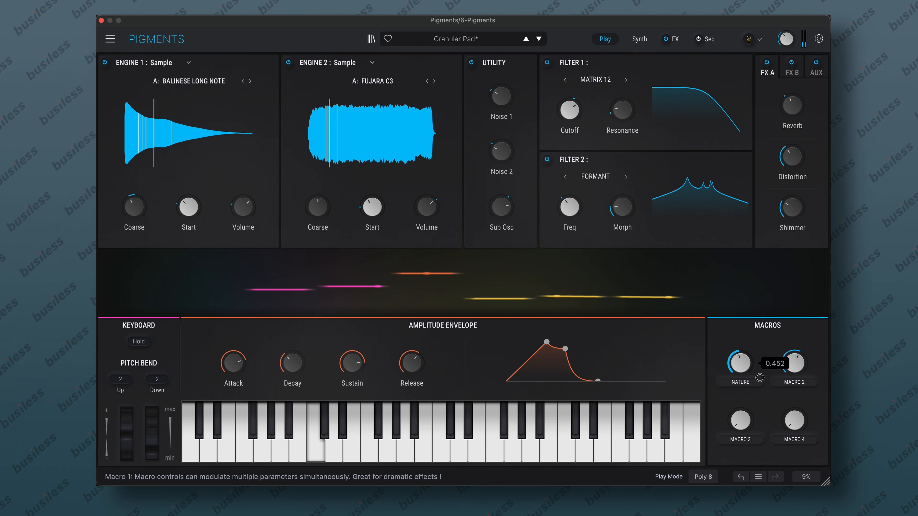
left_click_drag(762, 402, 768, 428)
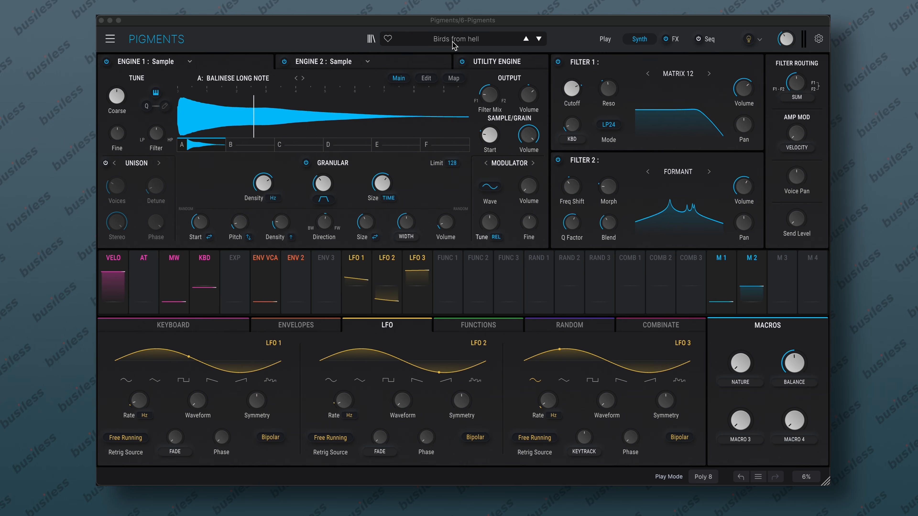
- Load the Granular Pad preset from the Template category
left_click(453, 43)
mouse_move(437, 214)
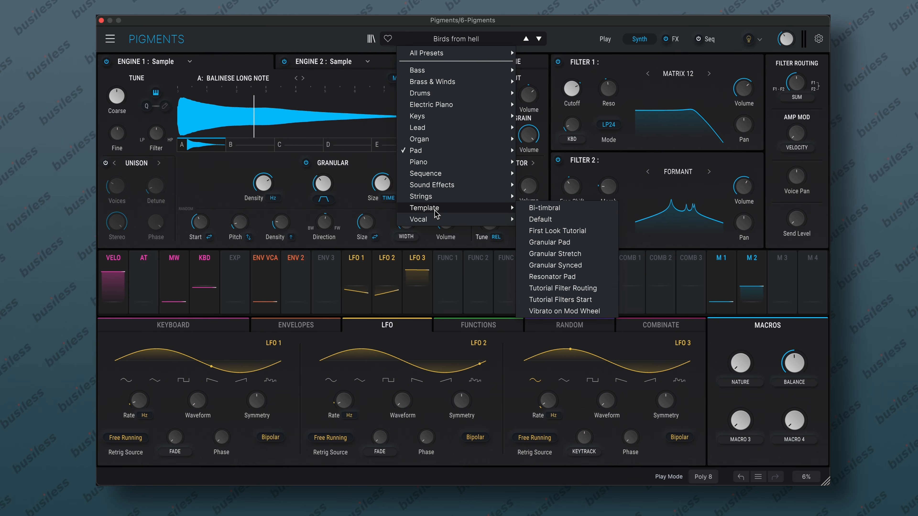
left_click(586, 248)
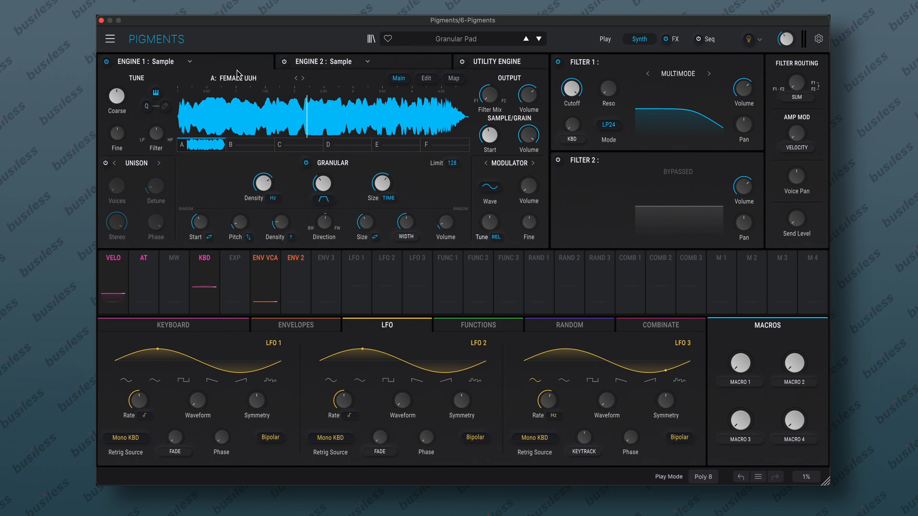
- Load the Balinese Long Note sample from the Pigments 4 category into Engine 1
left_click(248, 78)
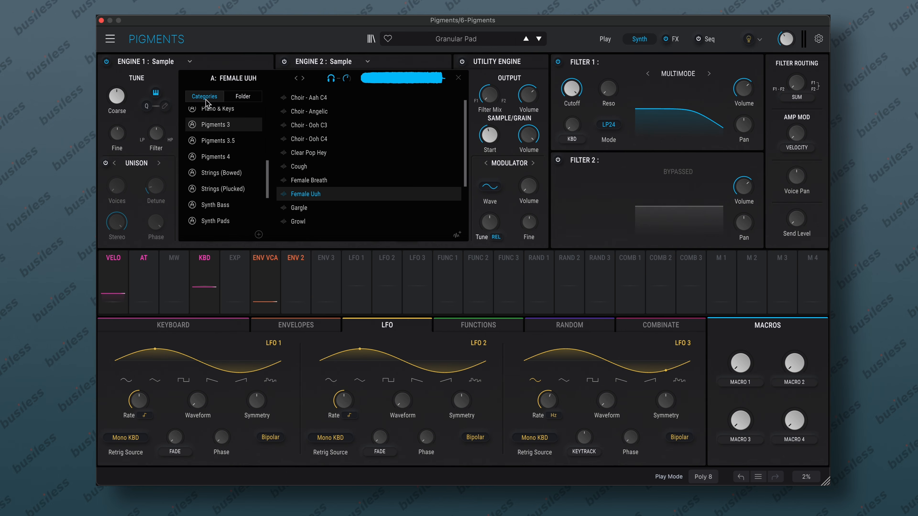
left_click(221, 163)
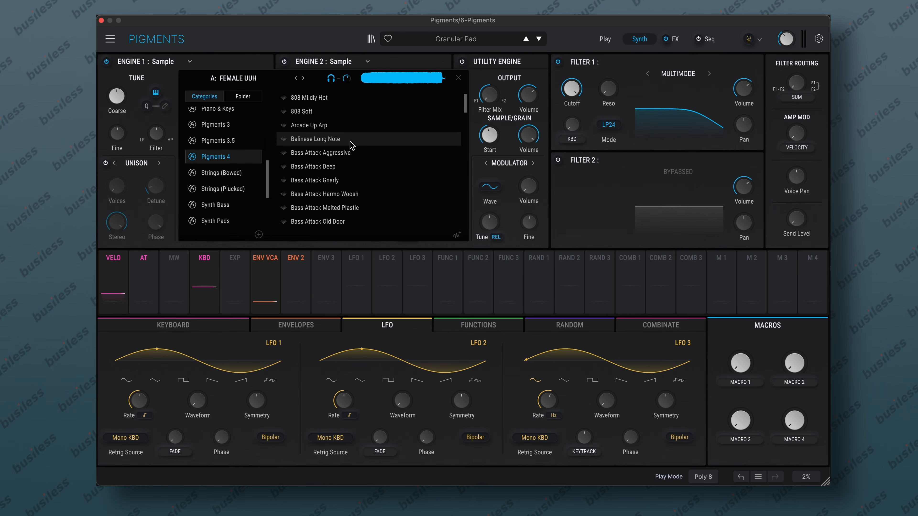
double_click(328, 140)
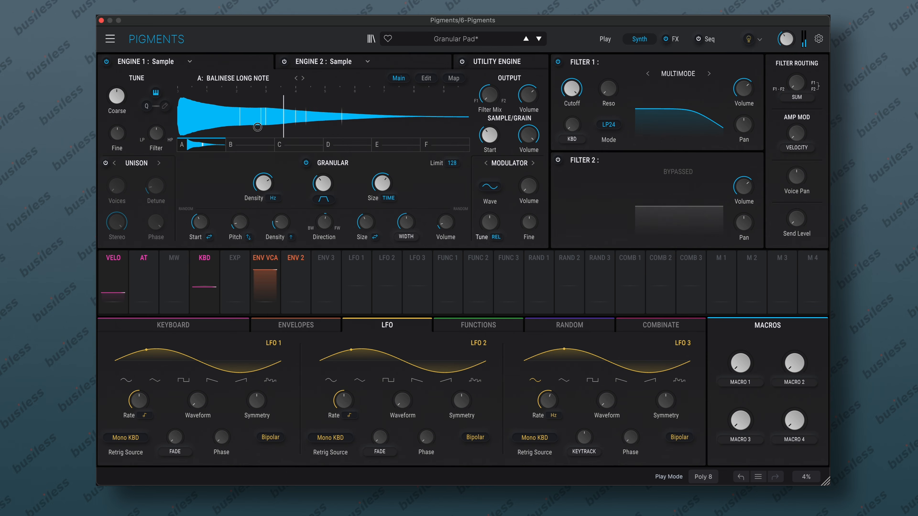
- Enable Engine 2 and load the Fujara C3 sample from the Pigments 4 category into it
left_click(318, 62)
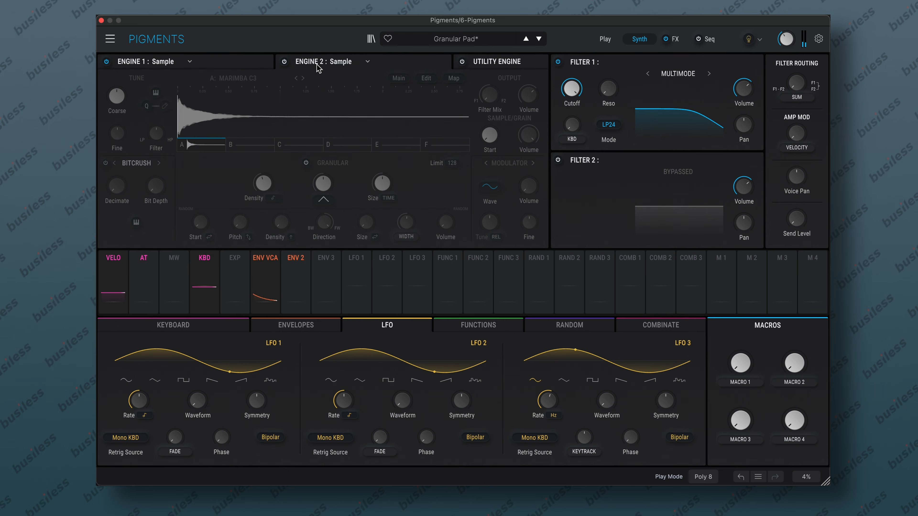
left_click(285, 62)
left_click(241, 79)
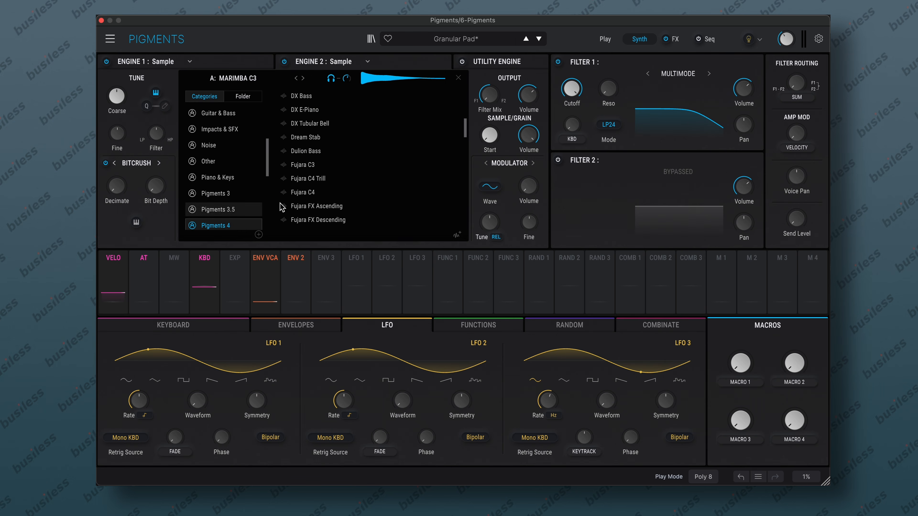
double_click(323, 166)
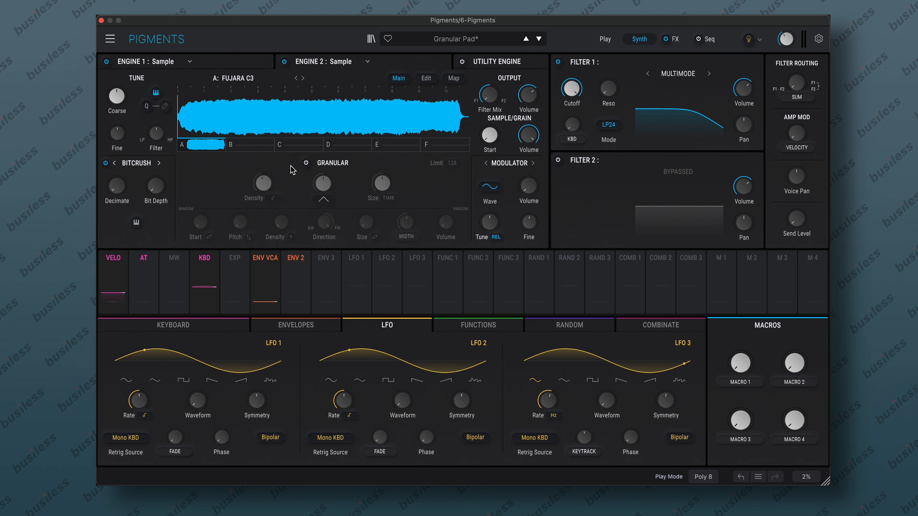
- Enable granular playback on Engine 2 and adjust its start position, density in Hertz and grain size
left_click(305, 163)
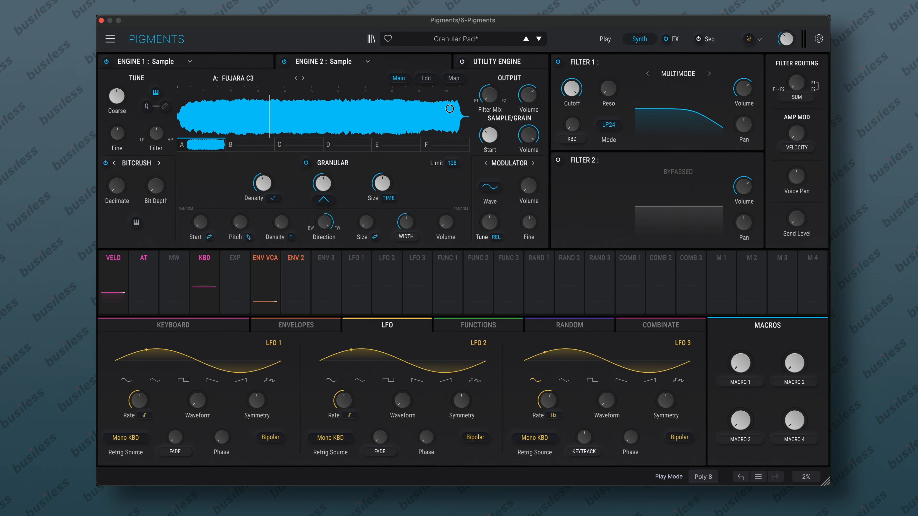
left_click_drag(449, 109, 484, 104)
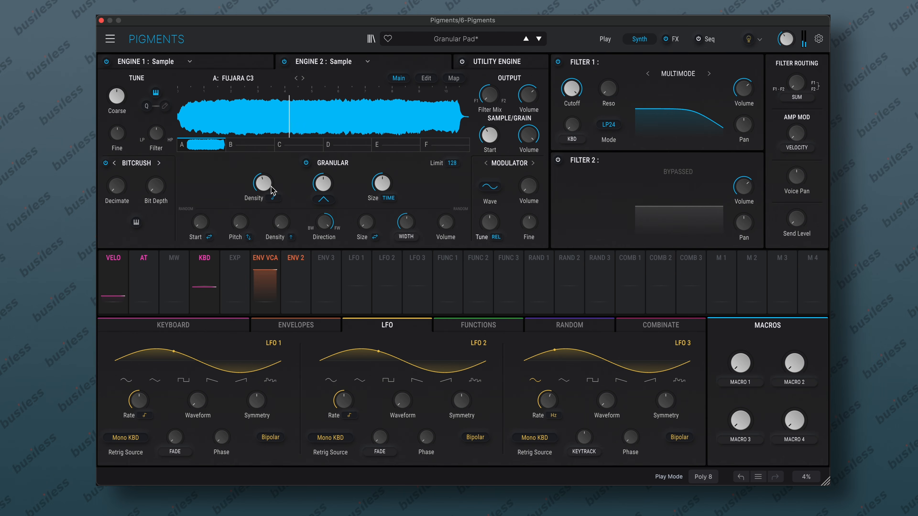
left_click(273, 198)
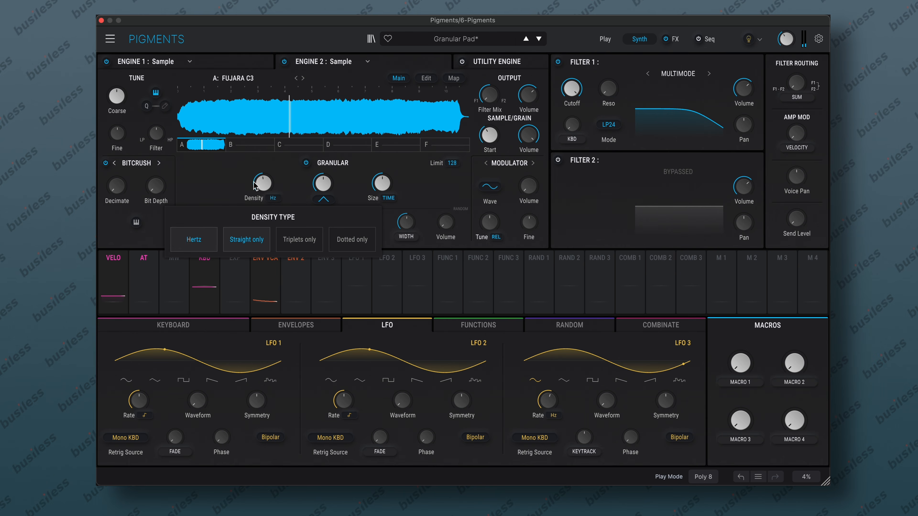
left_click_drag(255, 185, 255, 212)
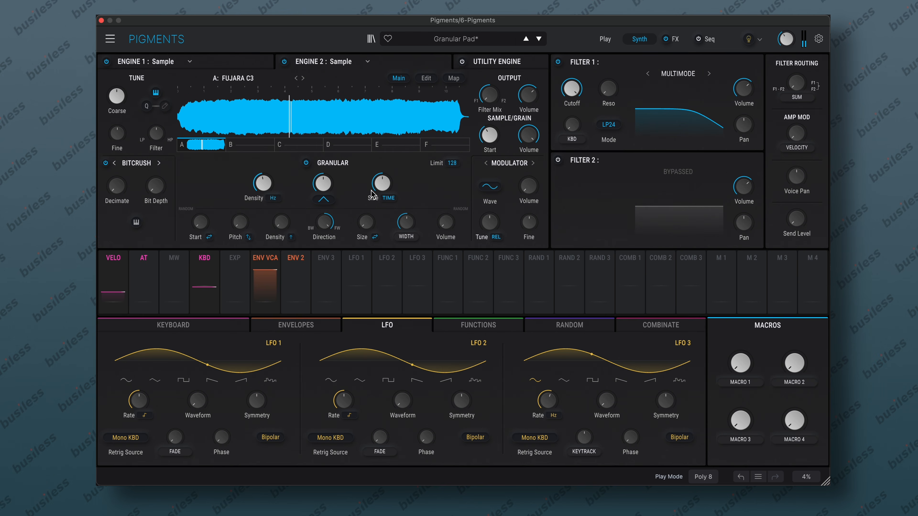
mouse_move(372, 195)
left_mouse_down()
mouse_move(386, 146)
mouse_move(381, 195)
left_mouse_up()
- Set Engine 2's grain direction to 50% backward and 50% forward, and raise the random density, start and size amounts
left_click_drag(323, 224, 321, 295)
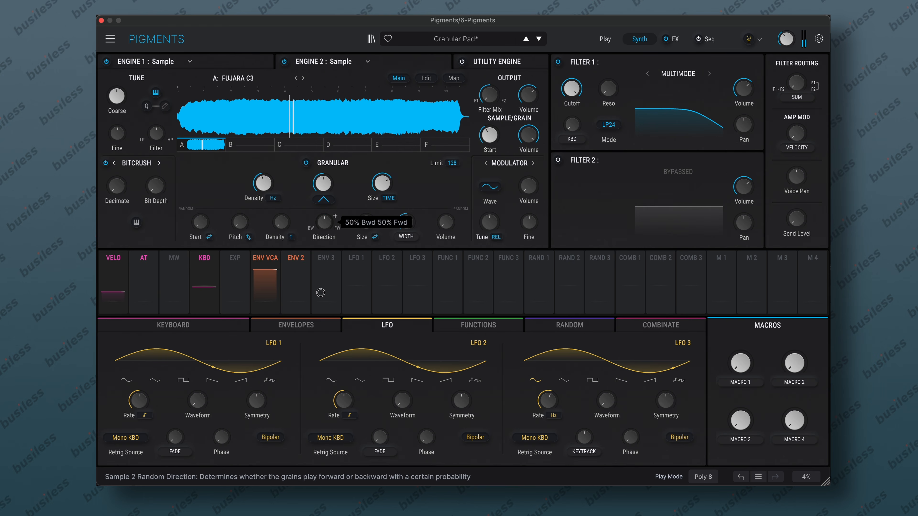
left_click_drag(281, 222, 280, 200)
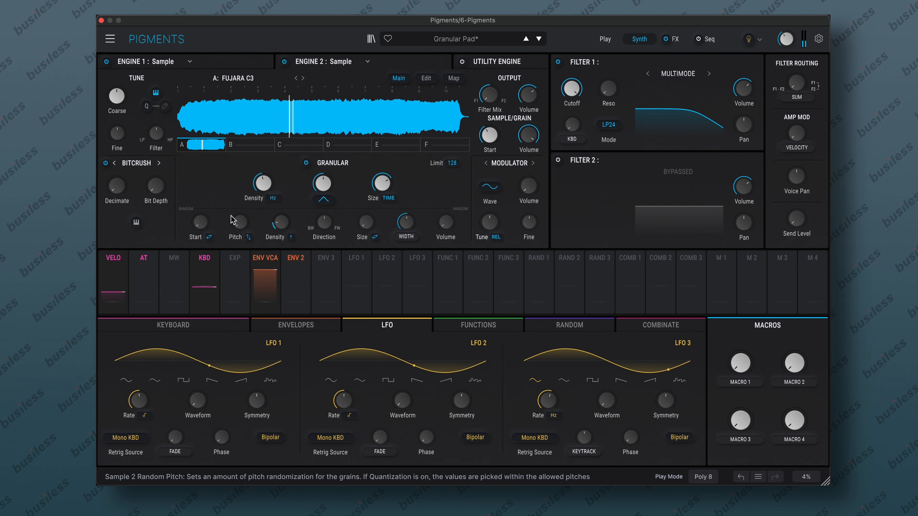
left_click_drag(242, 224, 214, 184)
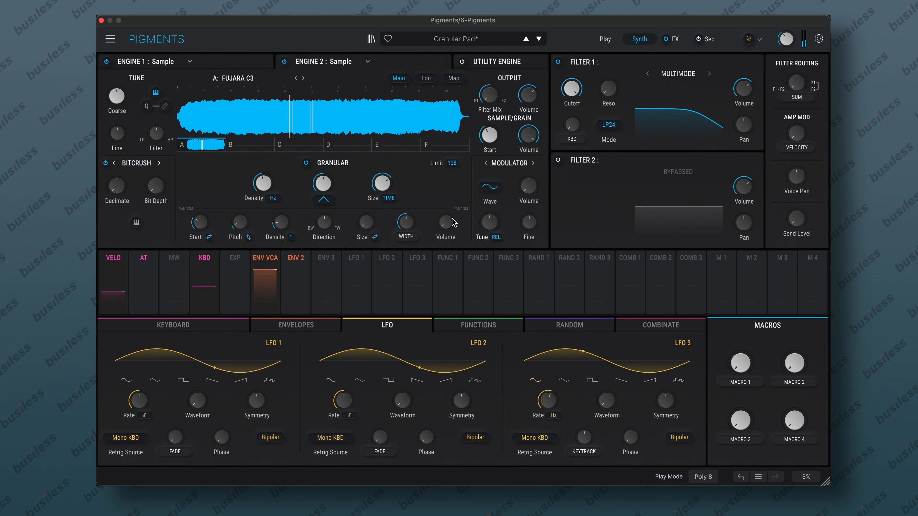
left_click_drag(366, 224, 372, 204)
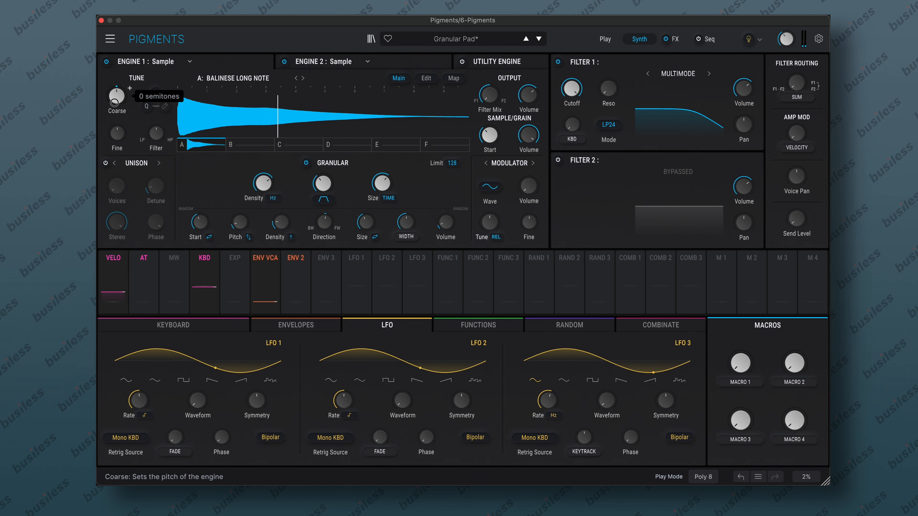
- Lower Engine 1's coarse pitch and adjust its fine tuning
left_click_drag(115, 102, 120, 200)
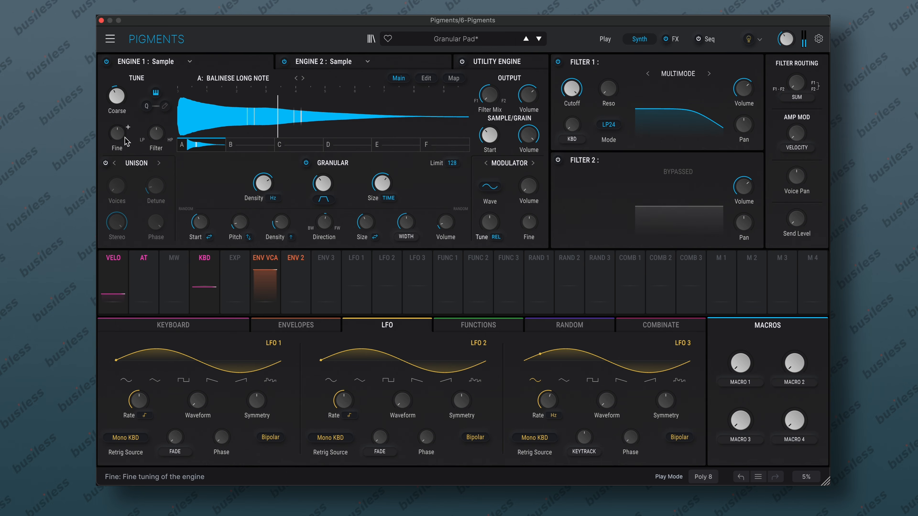
left_click_drag(123, 138, 121, 134)
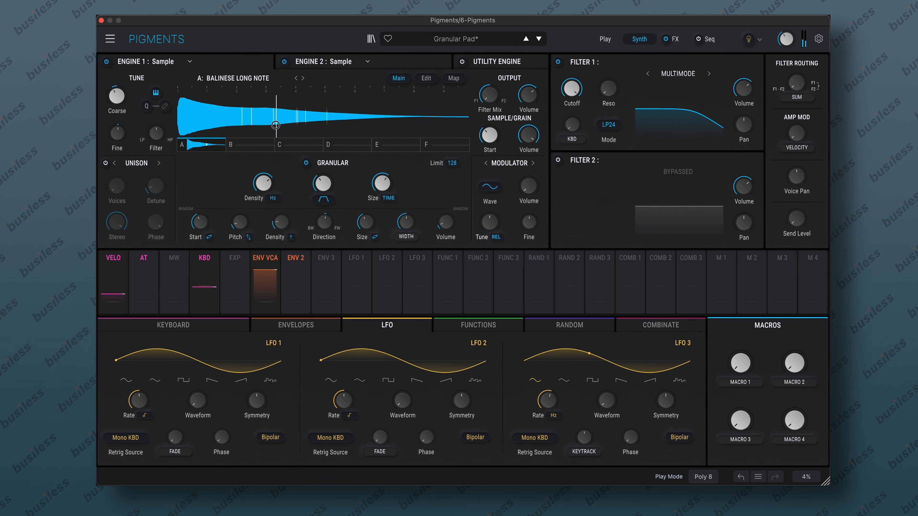
- Enable the Utility Engine and raise the sub oscillator's output volume to about 5.45 dB
left_click(499, 61)
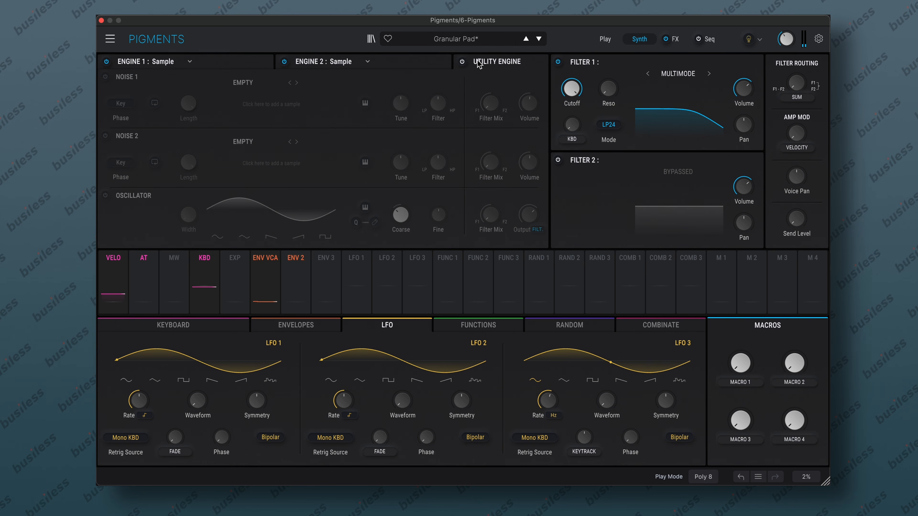
left_click(463, 62)
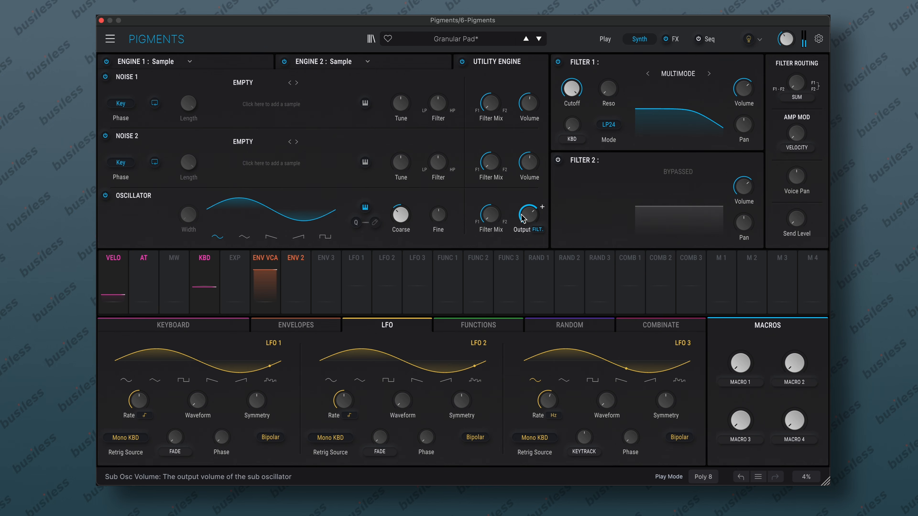
left_click_drag(528, 213, 528, 184)
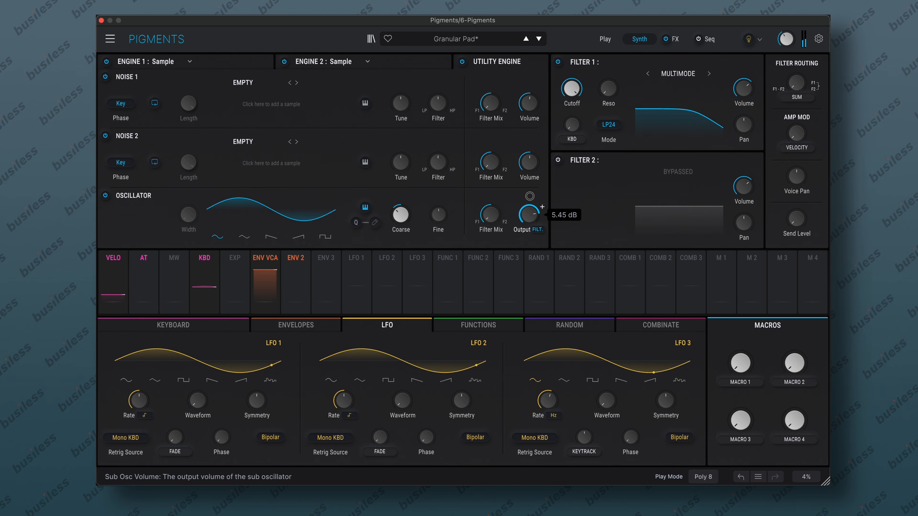
- Load the Birds sample from the Natural category into Noise 2 and lower its volume to about -24.9 dB
left_click(243, 142)
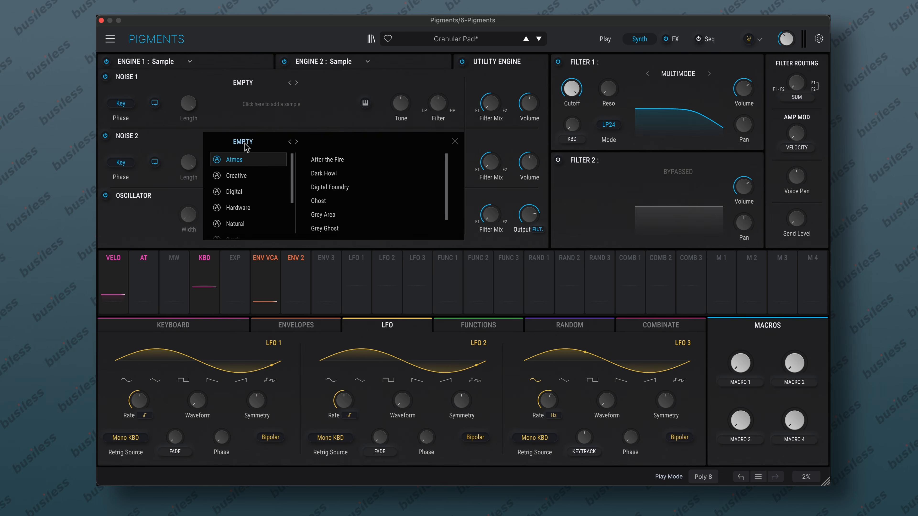
left_click(248, 224)
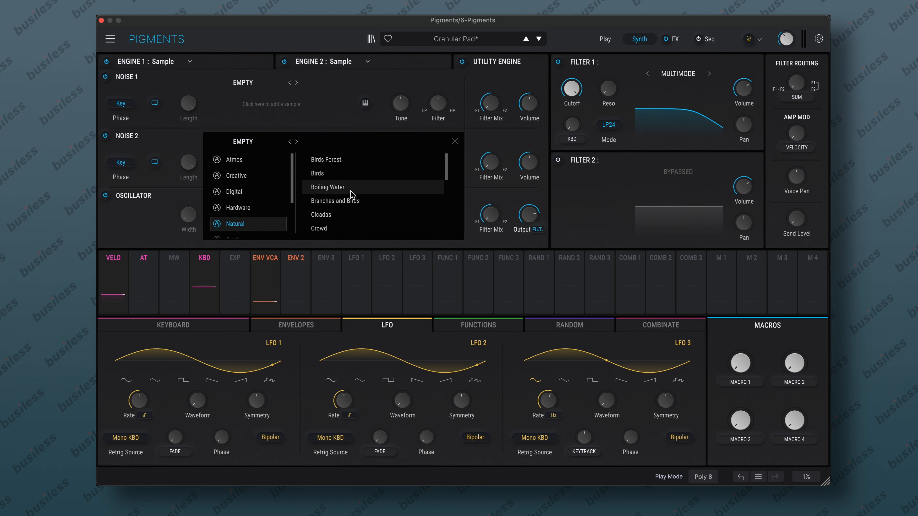
left_click(325, 177)
left_click(325, 177)
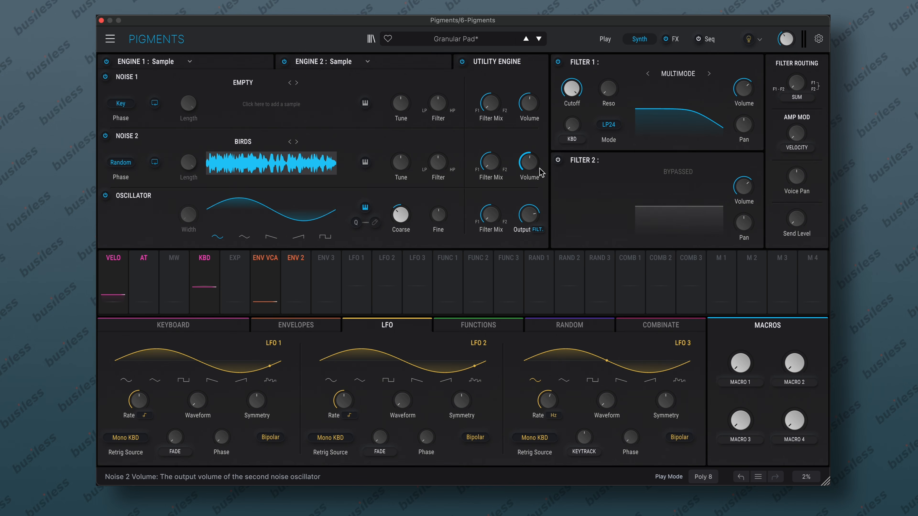
mouse_move(529, 165)
left_click_drag(529, 167, 531, 191)
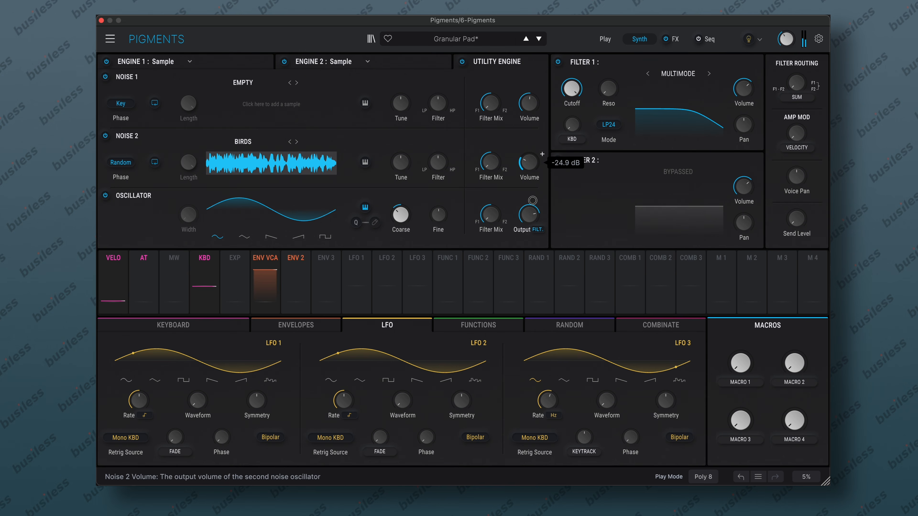
- Load the Bitcrushed Insects sample from the Texture category into Noise 1 and lower its volume
left_click(247, 85)
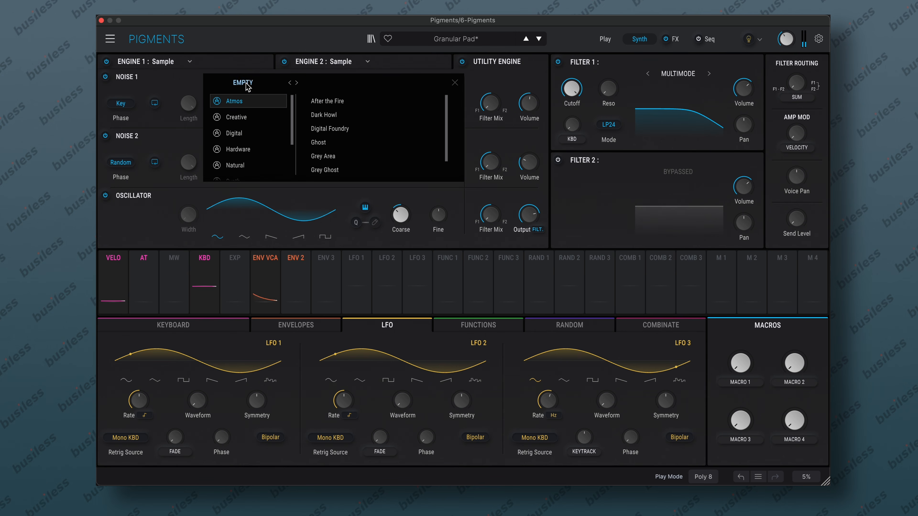
scroll(249, 158, "down", 2)
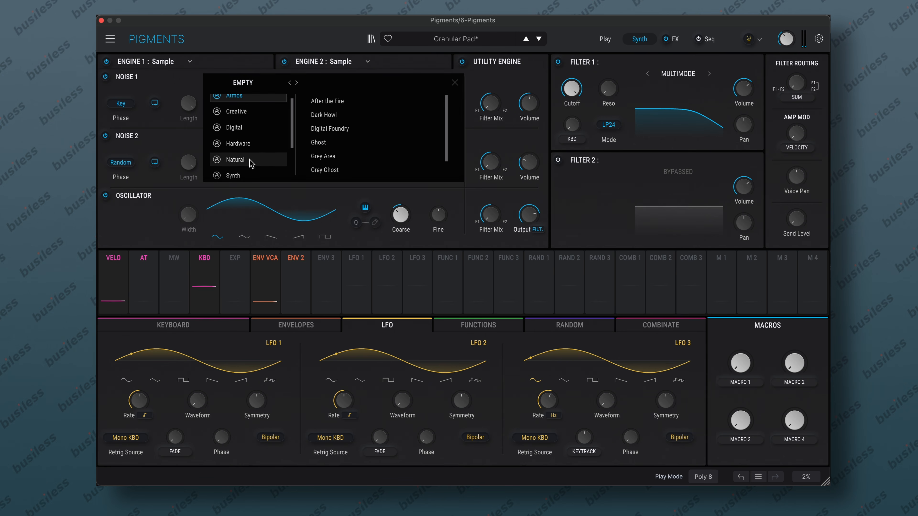
left_click(250, 166)
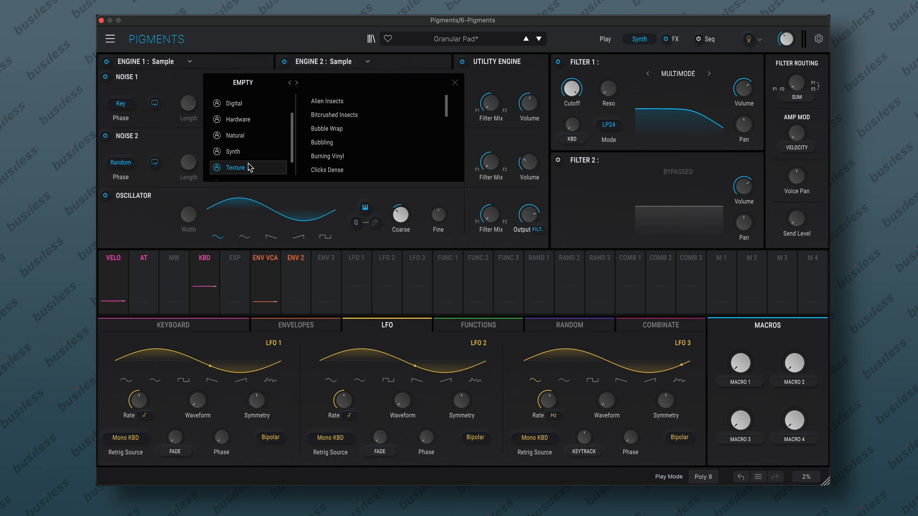
double_click(340, 115)
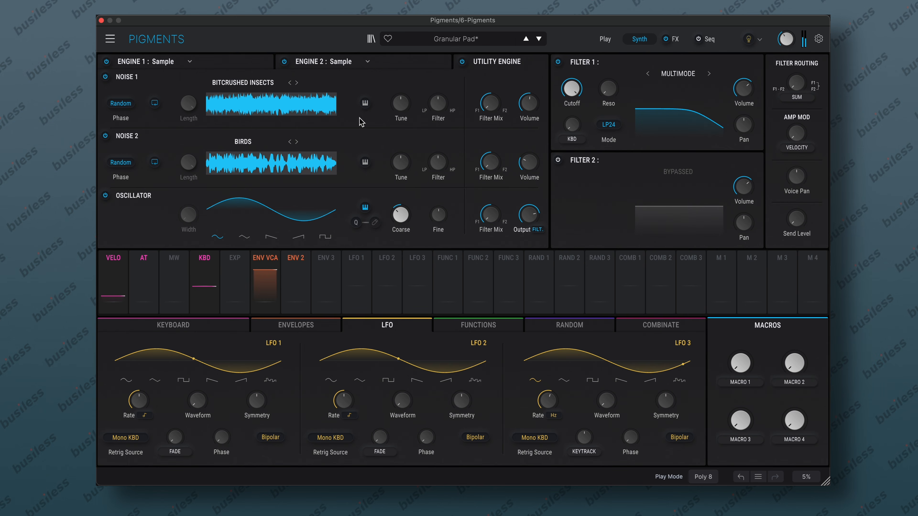
left_click_drag(532, 107, 532, 132)
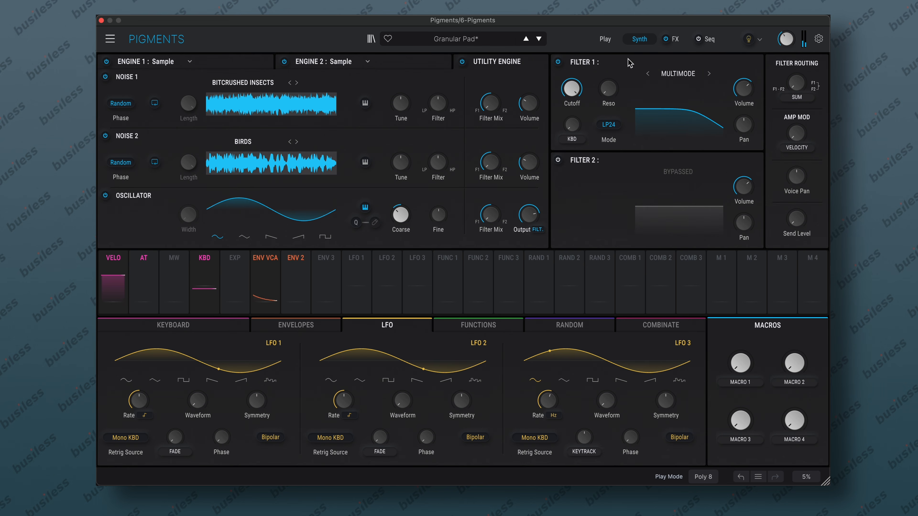
- Switch Filter 1 to the Matrix 12 type, adjust its cutoff and raise its resonance to about 0.076
left_click(682, 76)
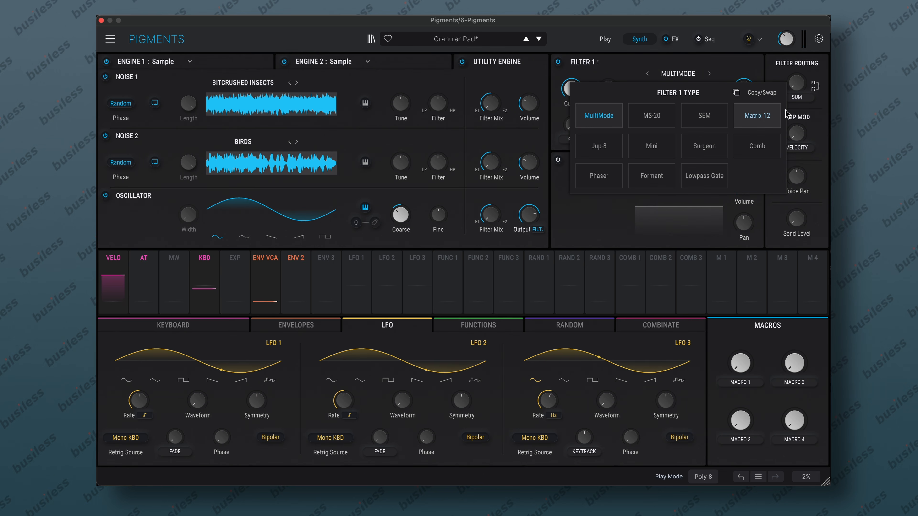
left_click(747, 116)
mouse_move(570, 90)
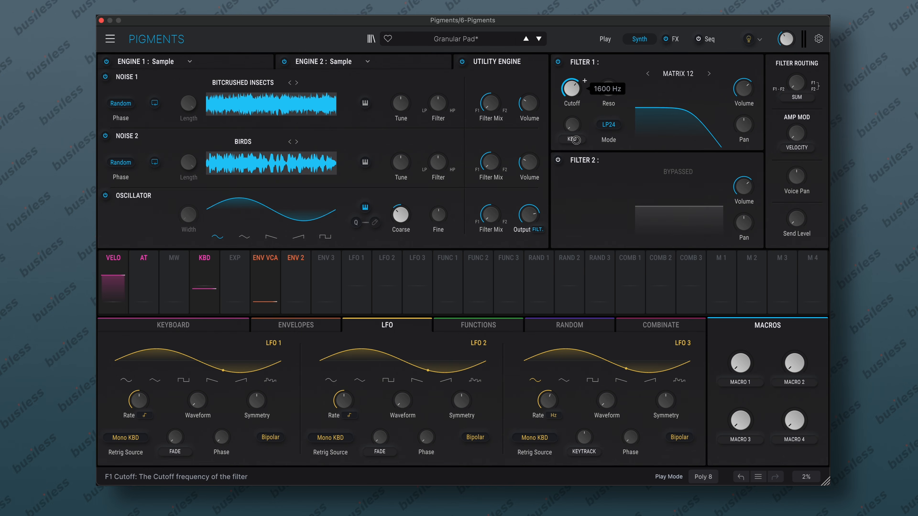
mouse_move(605, 89)
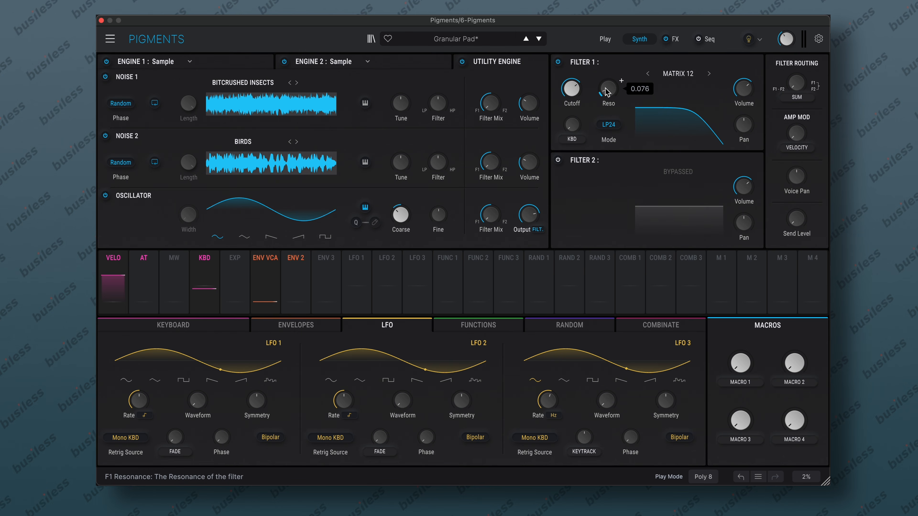
left_click_drag(577, 89, 577, 86)
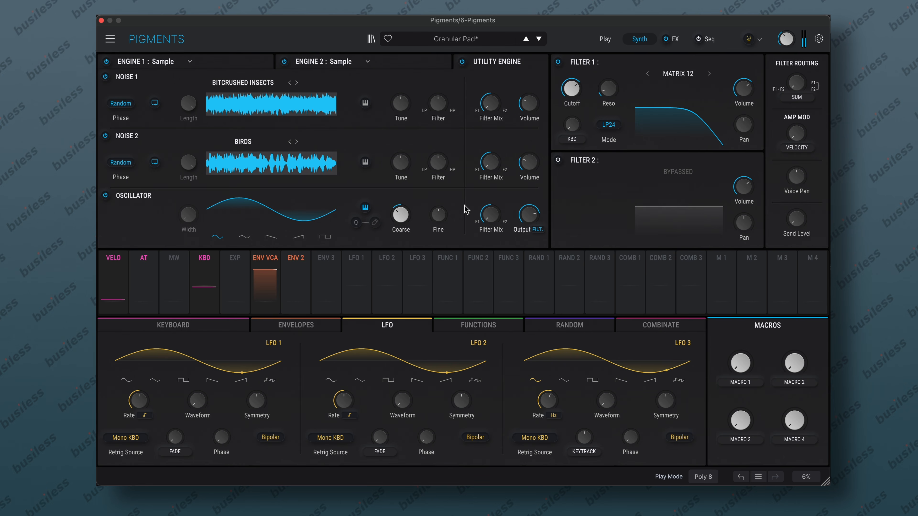
- Adjust the fine tuning of the Utility Engine's sub oscillator slightly
left_click_drag(435, 220, 434, 222)
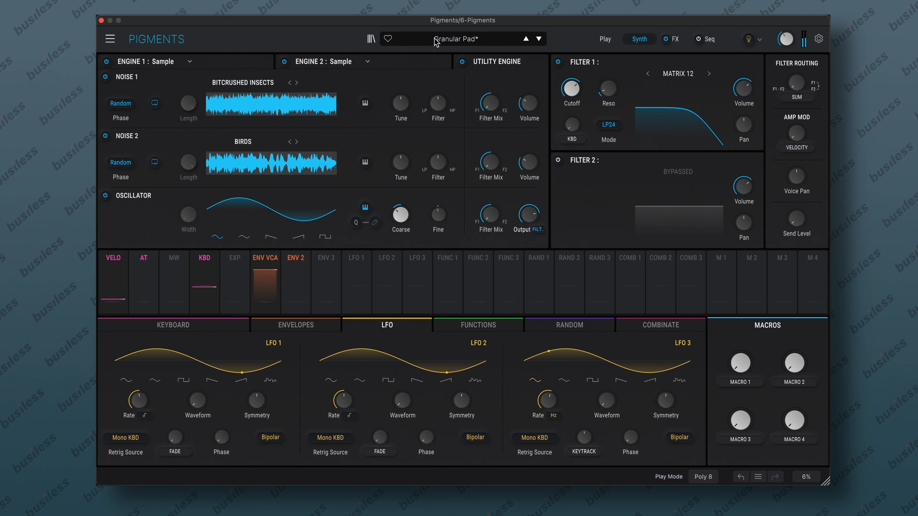
- Switch the LFO 1 and LFO 2 rates to Hz and slow down the rates of all three LFOs
left_click(233, 67)
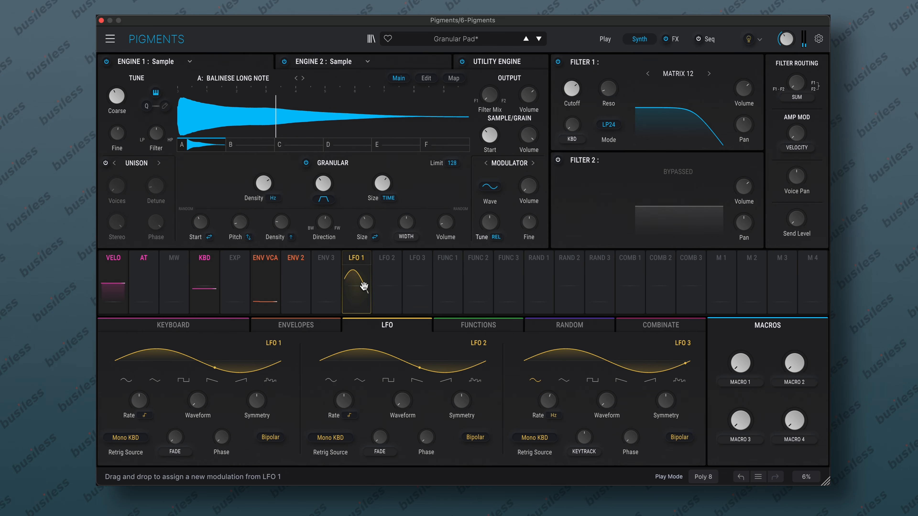
left_click(145, 416)
left_click(137, 404)
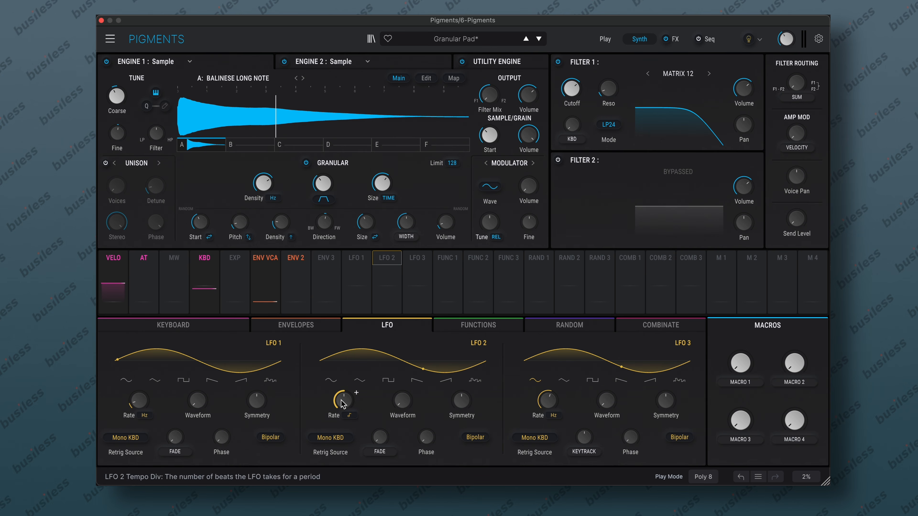
left_click(350, 415)
left_click(242, 389)
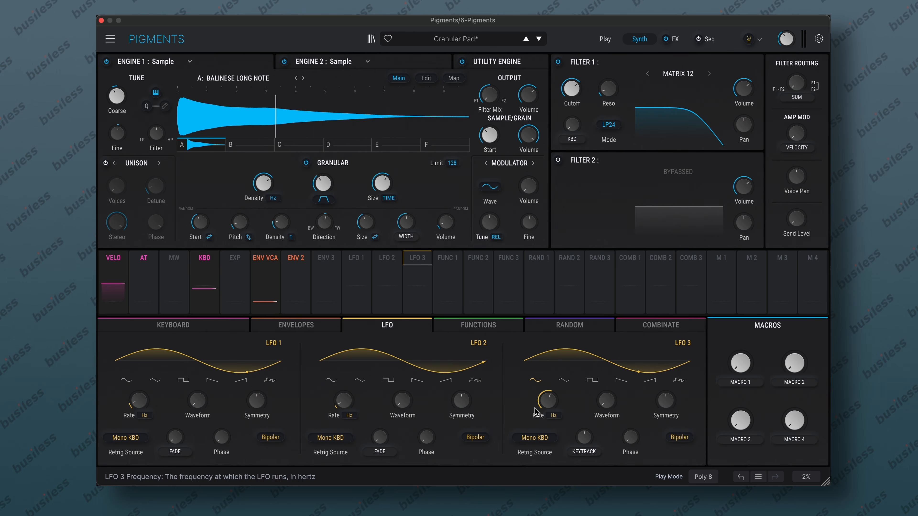
left_click_drag(547, 400, 545, 461)
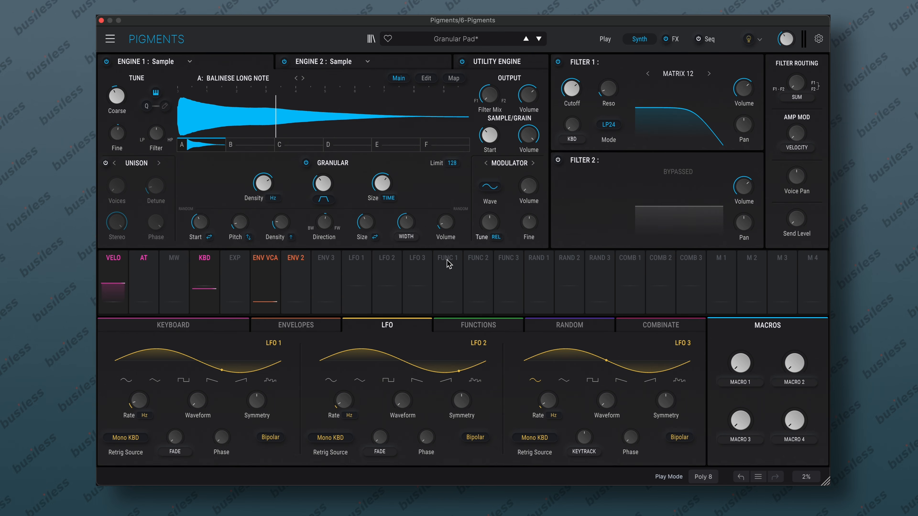
- Modulate LFO 2's rate with LFO 3 by about 0.03, and modulate LFO 1's rate with LFO 2
left_click(420, 261)
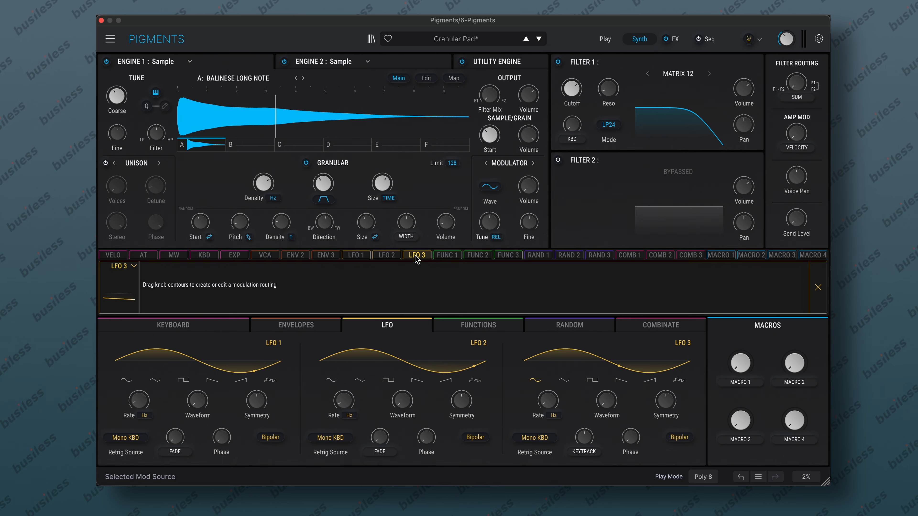
left_click(418, 259)
left_click_drag(420, 264, 344, 402)
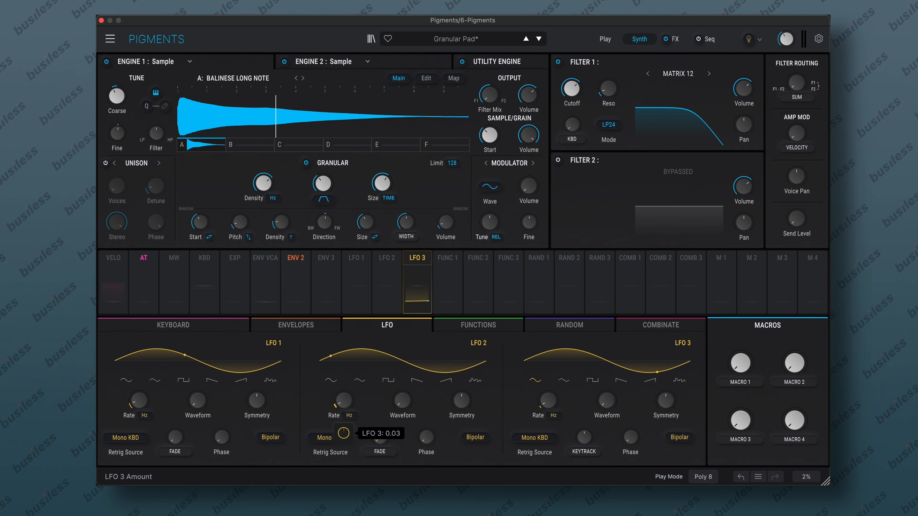
left_click_drag(387, 261, 137, 400)
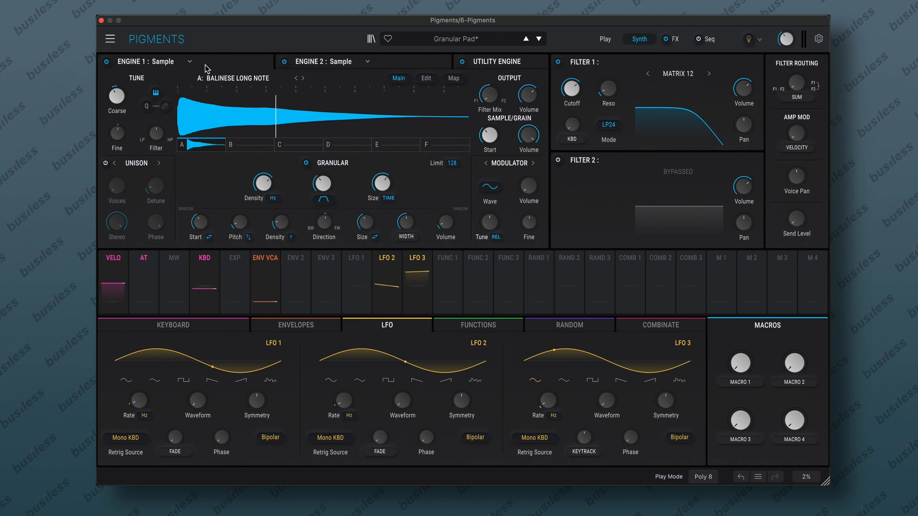
- Modulate Engine 1's sample start with LFO 1 and Engine 2's sample start with LFO 2
mouse_move(490, 139)
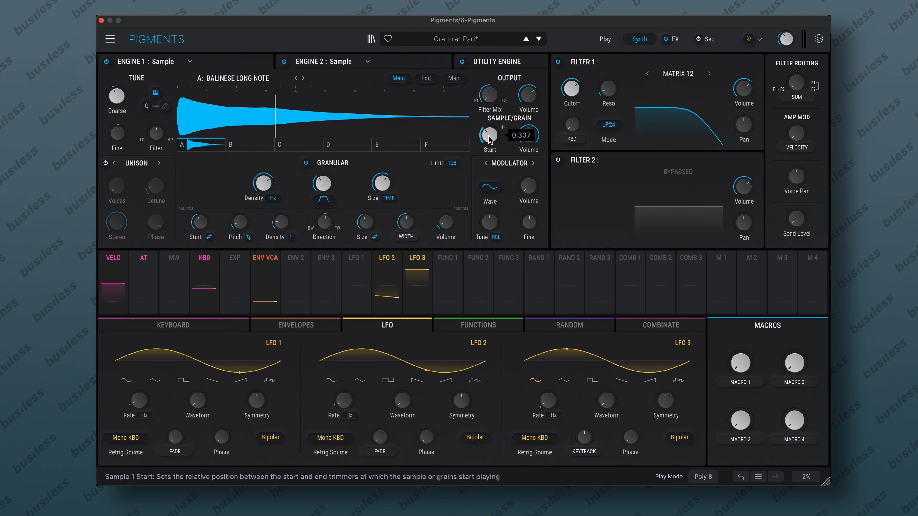
mouse_move(362, 263)
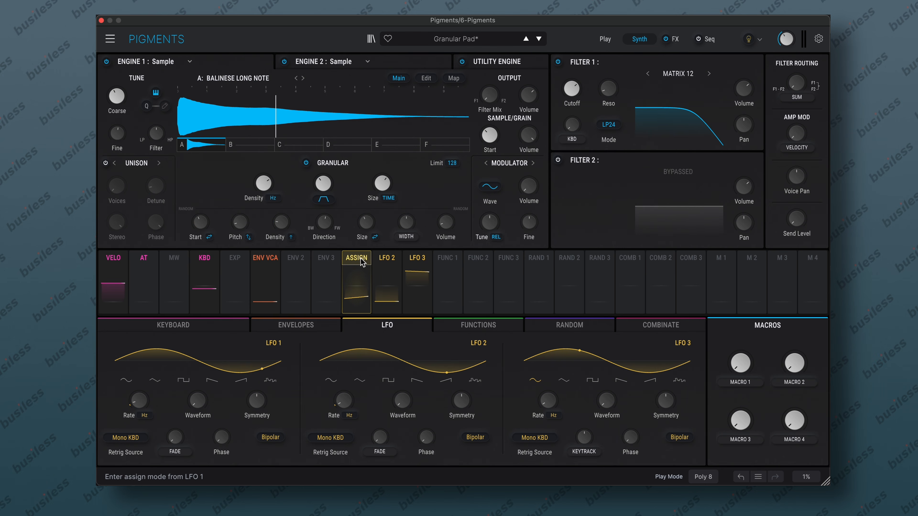
left_click_drag(362, 262, 492, 170)
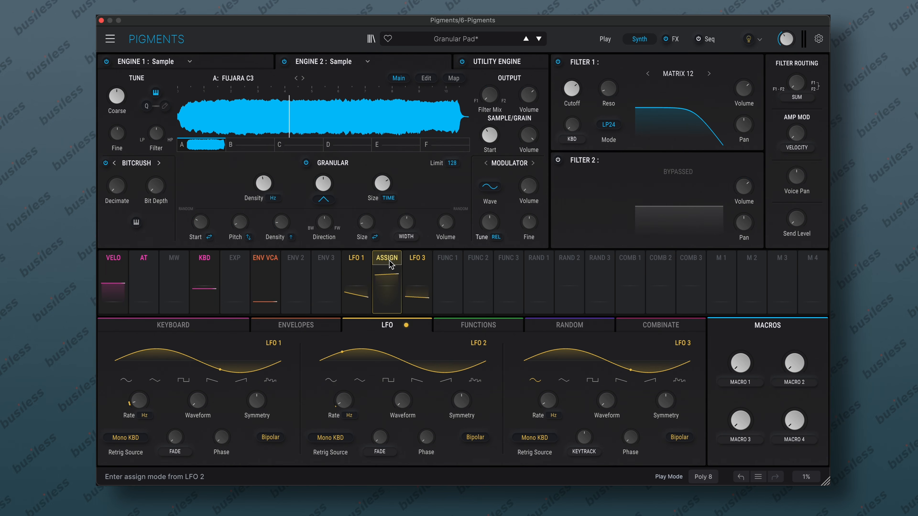
left_click_drag(390, 261, 491, 137)
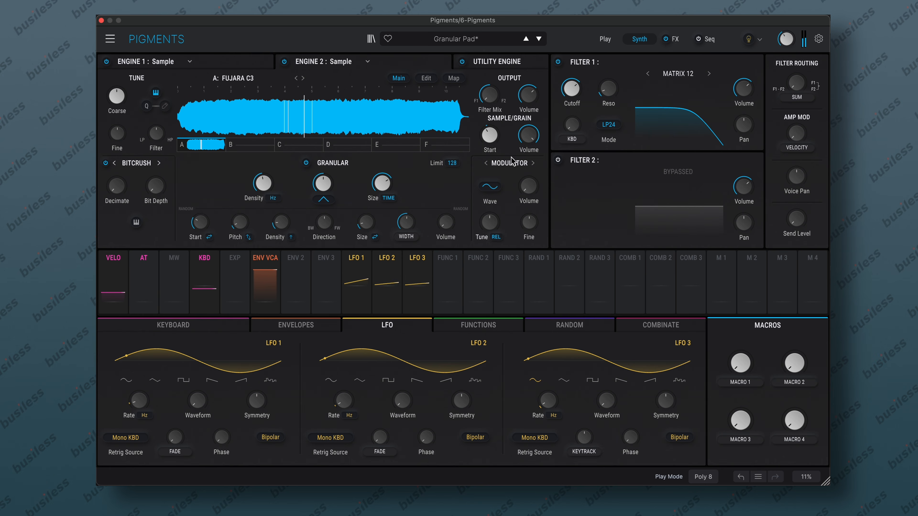
- Assign LFO 3 to modulate Filter 1's cutoff by a small amount
left_click(426, 260)
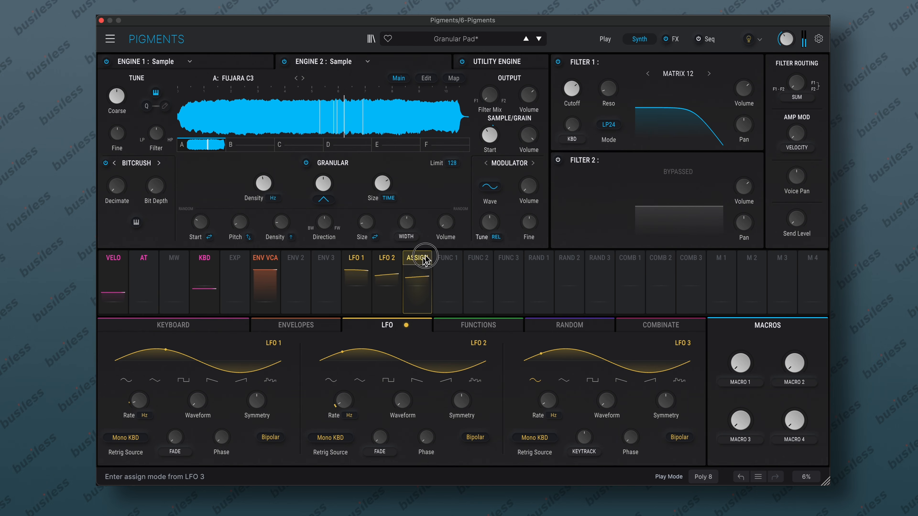
left_click_drag(572, 128, 572, 126)
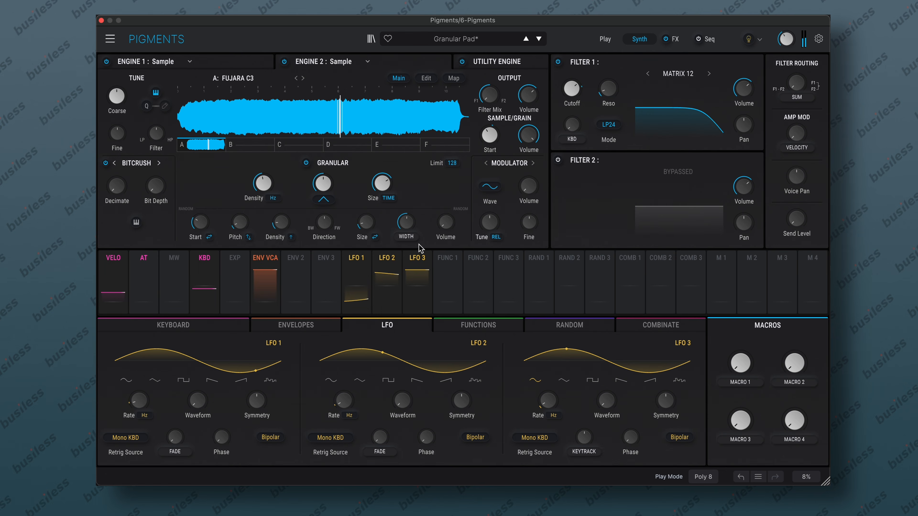
- Modulate Filter 1's resonance with LFO 2 by about 0.08 and readjust the base resonance
left_click(387, 264)
left_click(603, 88)
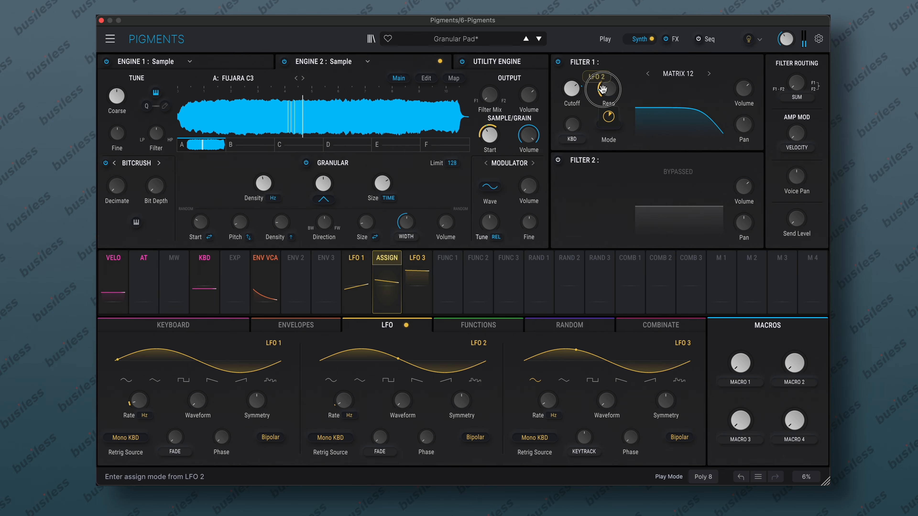
left_click(611, 123)
left_click_drag(614, 94, 614, 88)
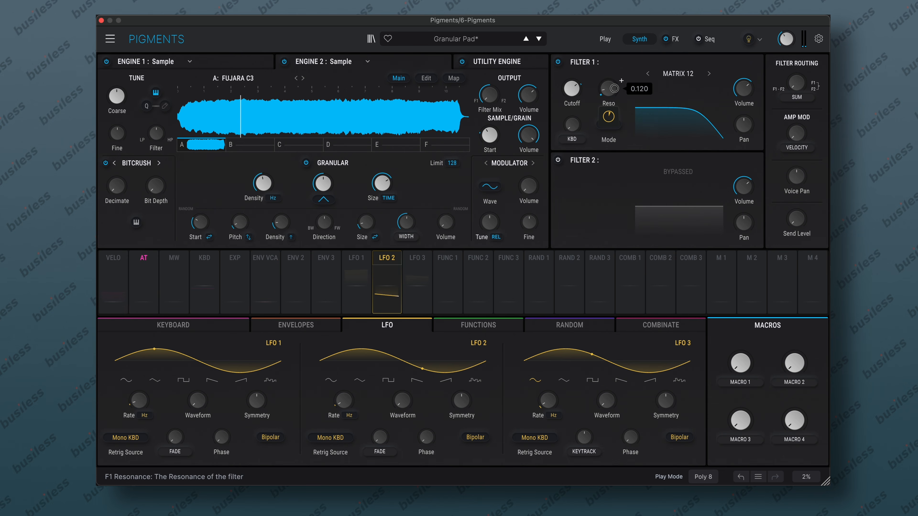
left_click_drag(611, 125, 609, 122)
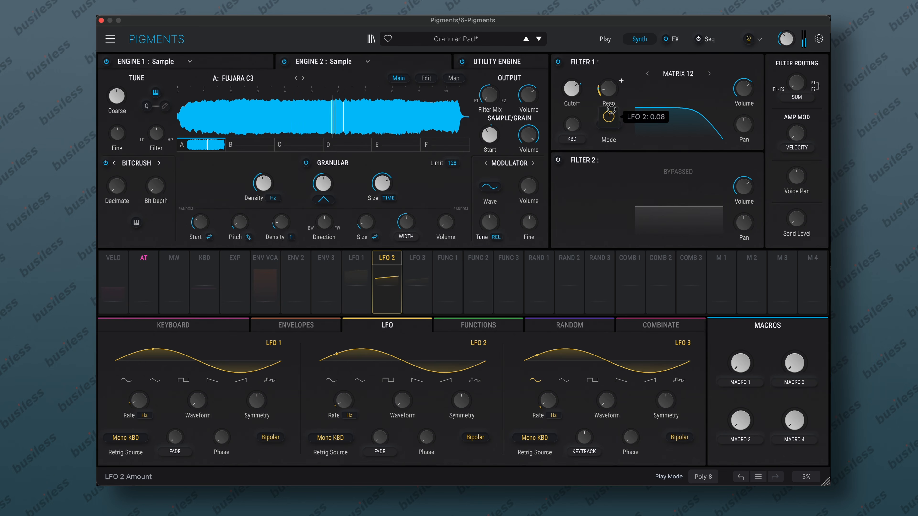
left_click_drag(609, 90, 616, 74)
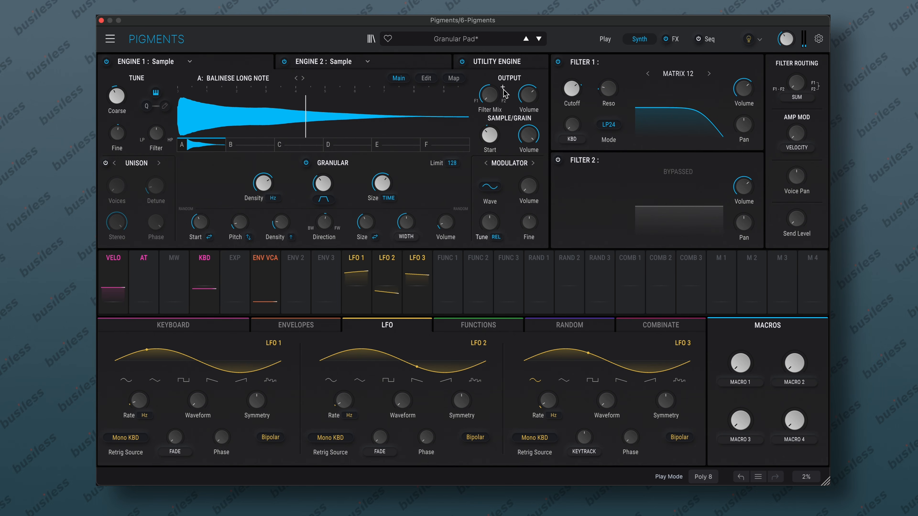
- Assign LFO 1 to modulate the output volume of the Utility Engine's oscillator
left_click(508, 64)
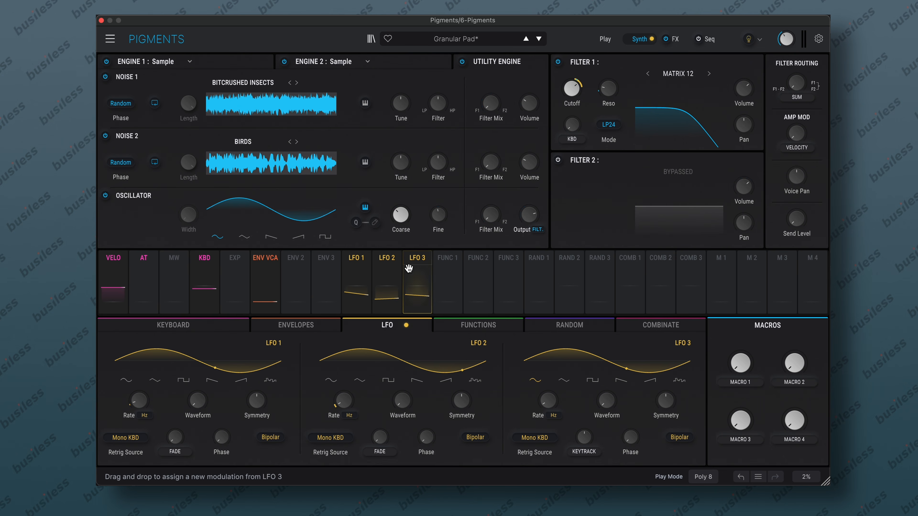
left_click(374, 252)
left_click(529, 215)
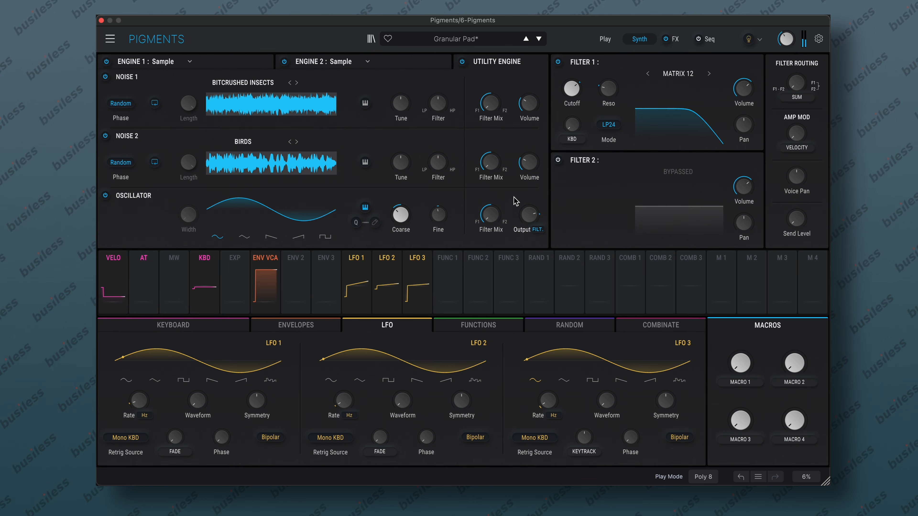
- Modulate Noise 2's volume with LFO 2 by about 0.11, and Noise 1's volume with LFO 3
left_click_drag(387, 257, 537, 170)
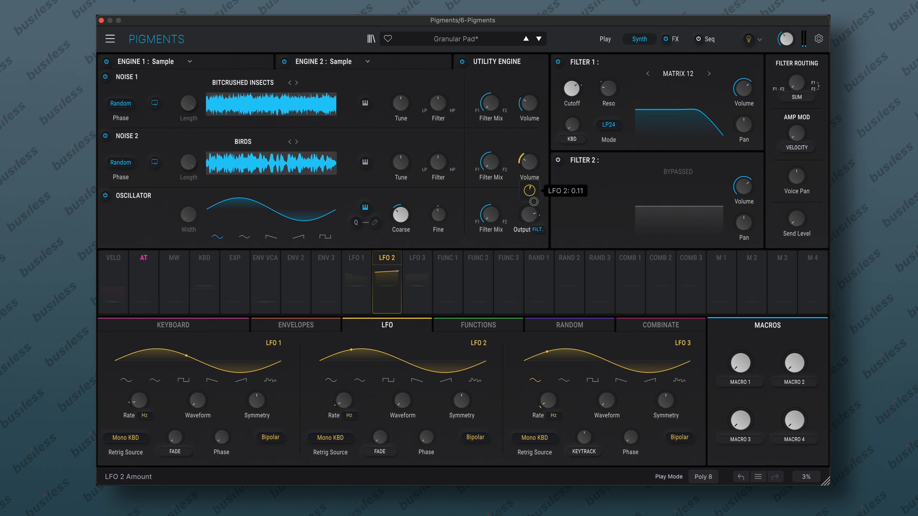
left_click_drag(417, 268, 530, 126)
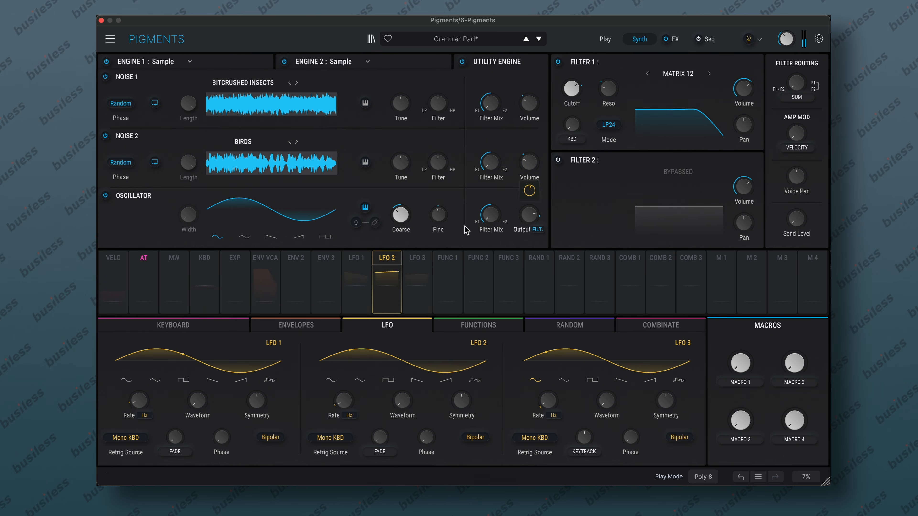
left_click(382, 289)
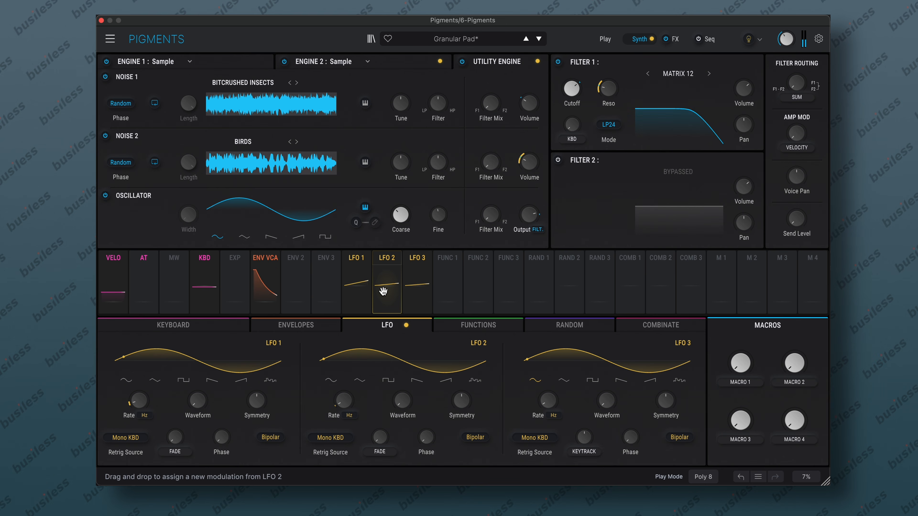
left_click(387, 258)
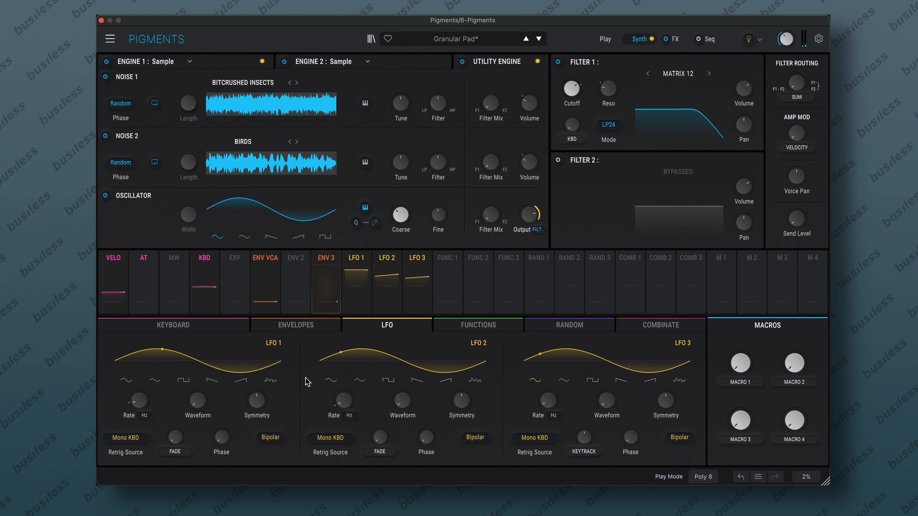
- Set the retrigger source of LFO 1, LFO 2 and LFO 3 to Free Running
left_click(126, 439)
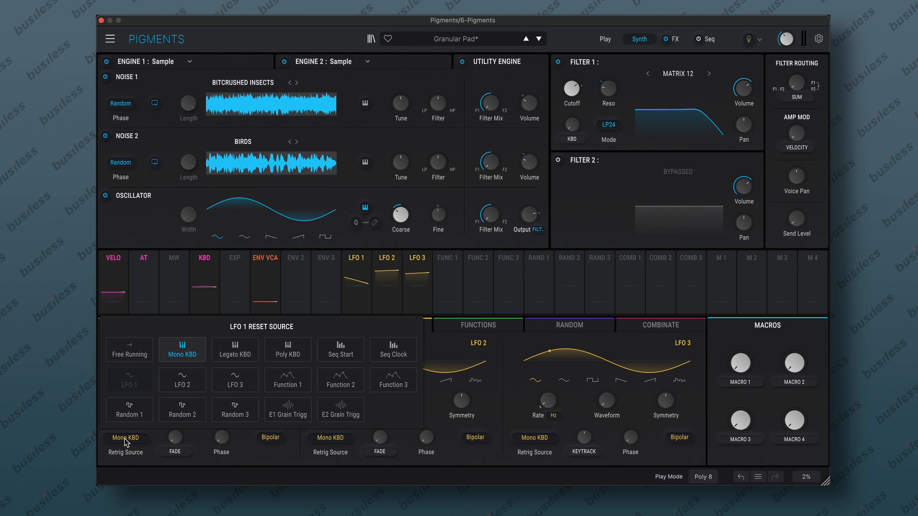
left_click(135, 356)
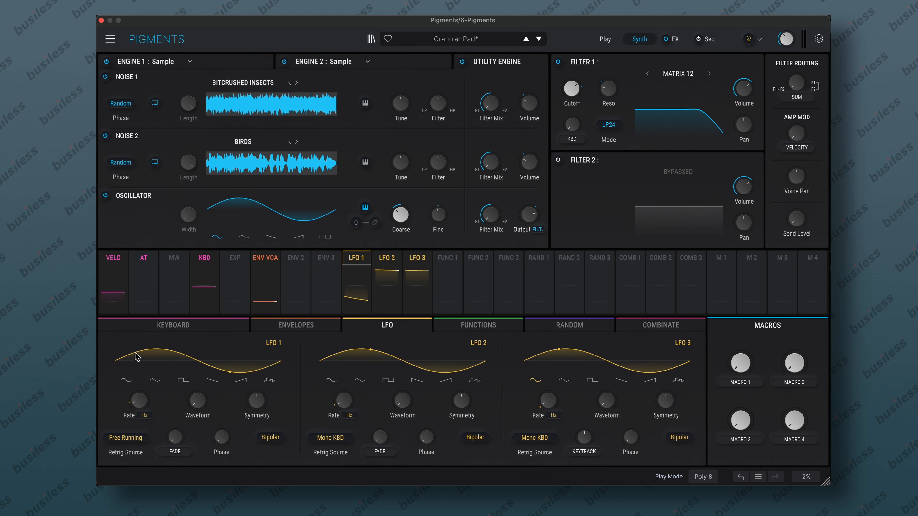
left_click(330, 438)
left_click(188, 353)
left_click(523, 438)
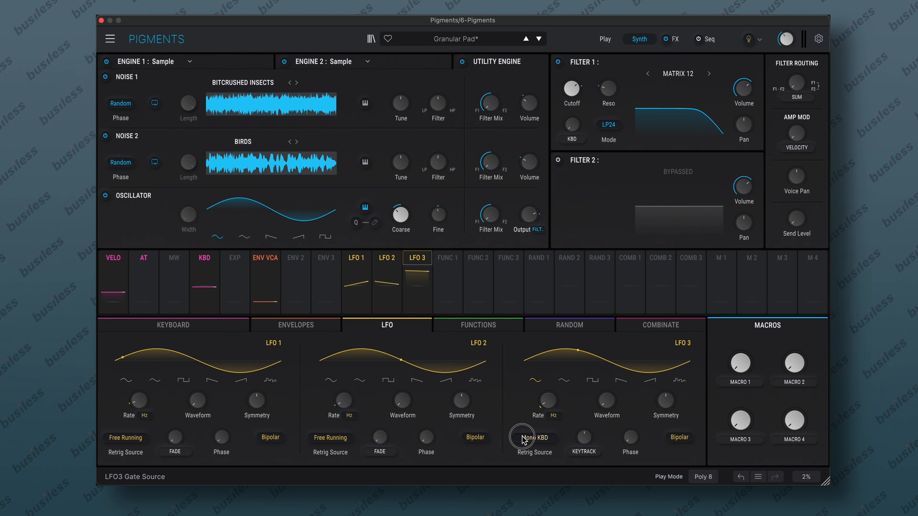
left_click(403, 354)
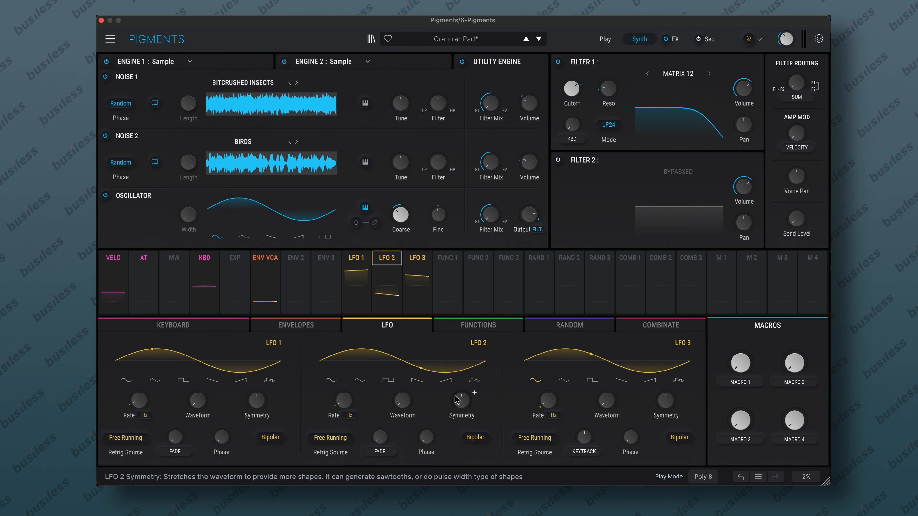
mouse_move(457, 400)
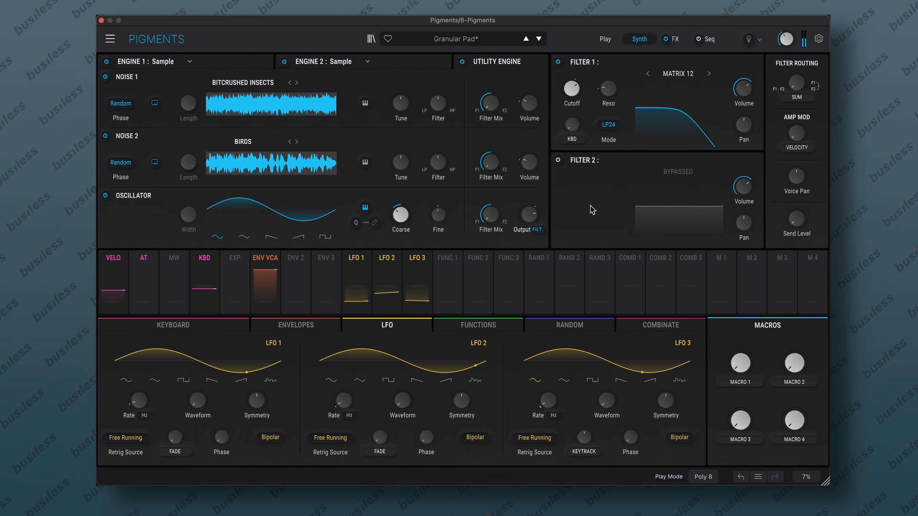
- Enable Filter 2 and set its type to Formant
left_click(559, 160)
left_click(669, 172)
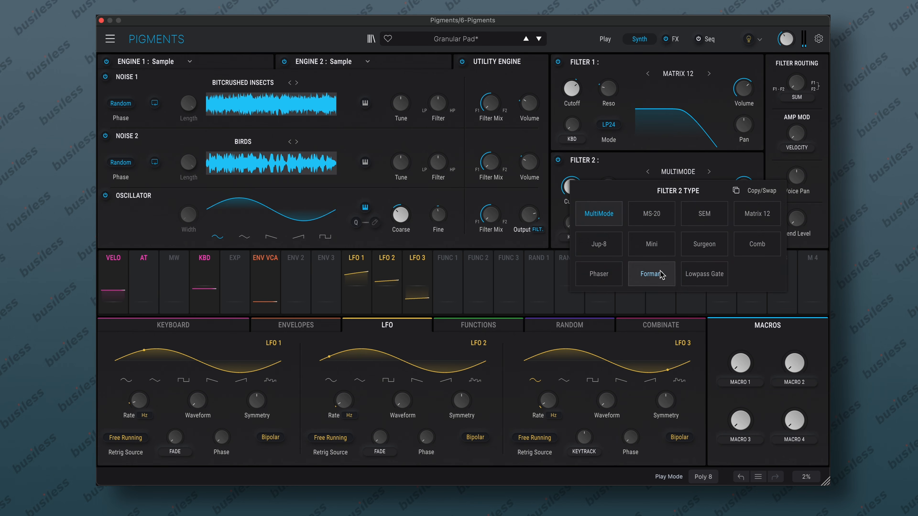
left_click(651, 273)
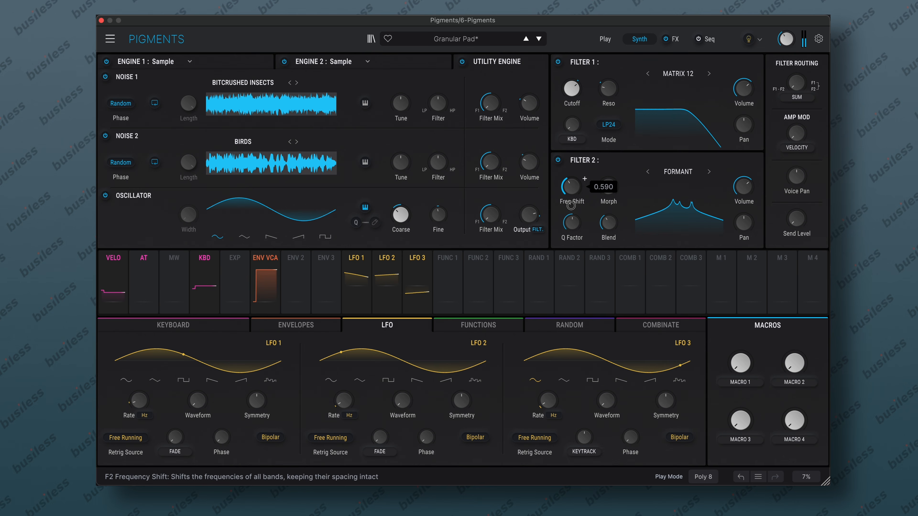
- Blend the filter routing slightly from series toward parallel, at about 82% F1 > F2 and 18% F1 // F2
mouse_move(750, 198)
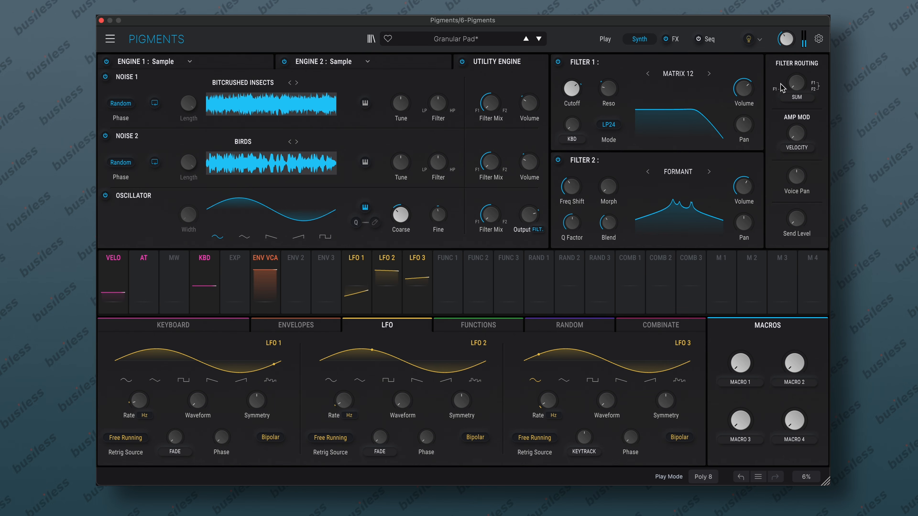
left_click_drag(780, 88, 795, 59)
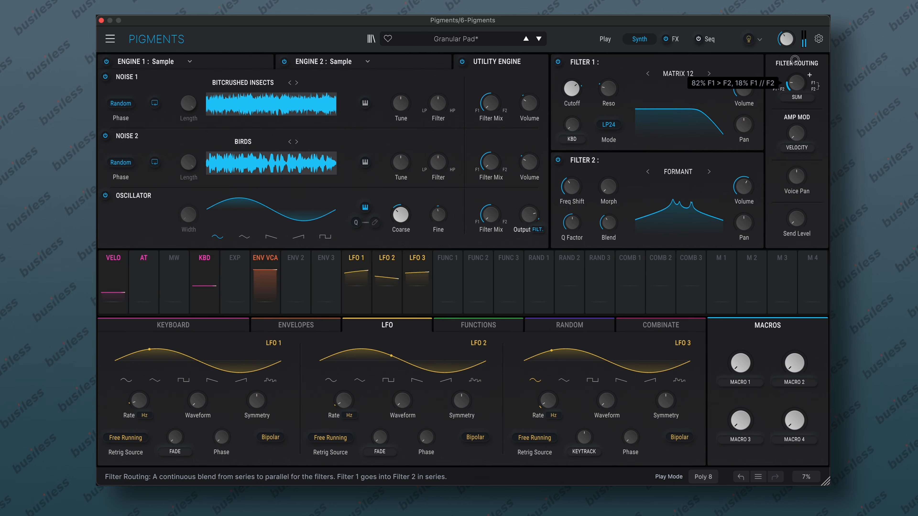
- Adjust the Formant filter's Morph and Blend, and assign LFO 2 to modulate its Freq Shift
left_click_drag(608, 187, 616, 161)
left_click_drag(615, 228, 611, 233)
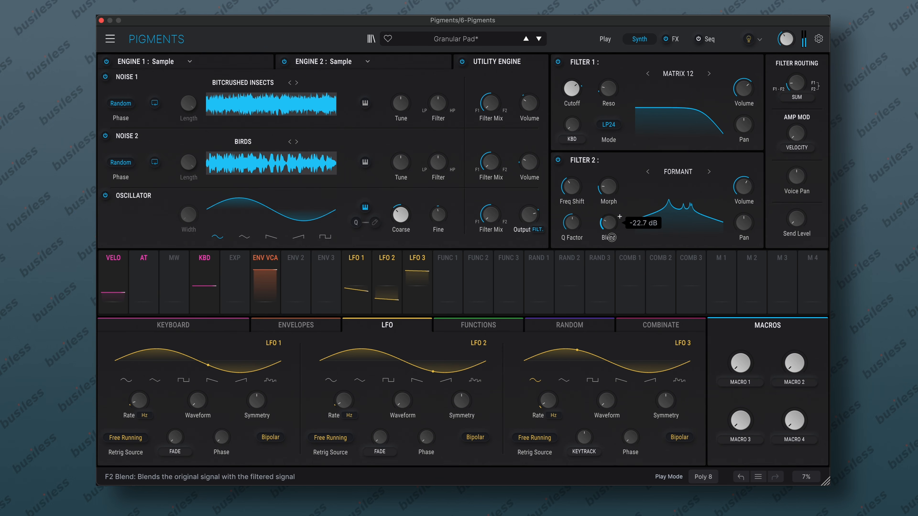
left_click_drag(386, 258, 571, 186)
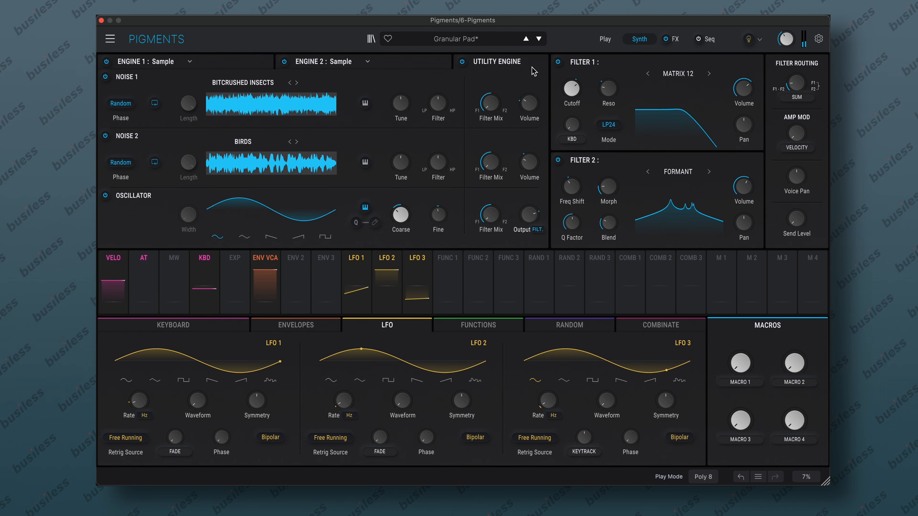
- Replace the Delay in the first FX A slot with a Distortion of type Tape
left_click(679, 41)
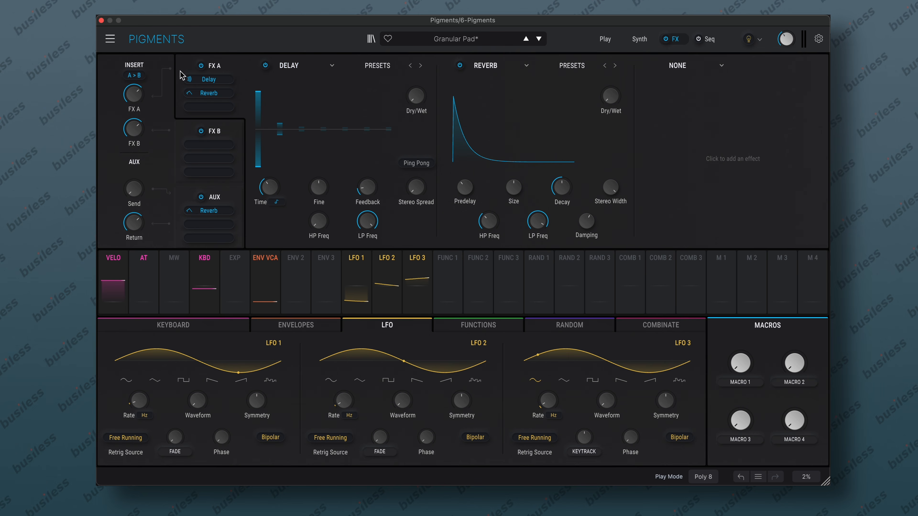
left_click(295, 66)
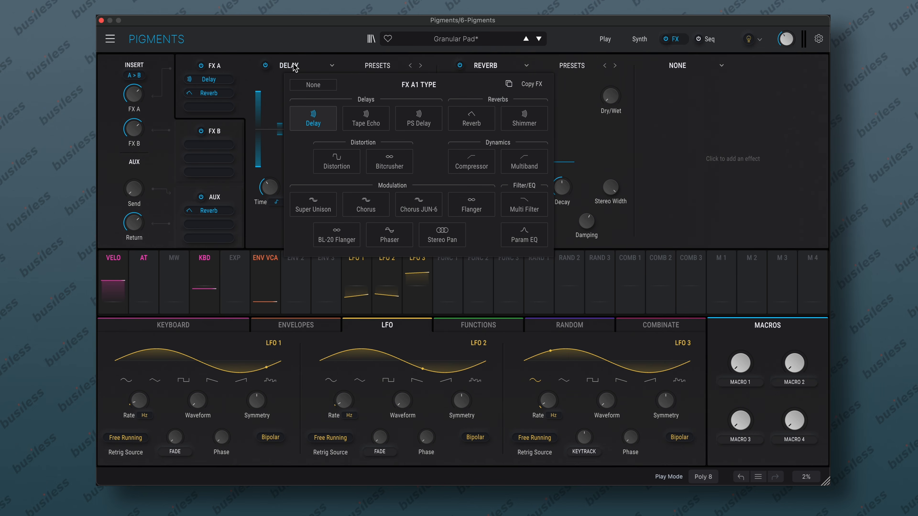
left_click(346, 168)
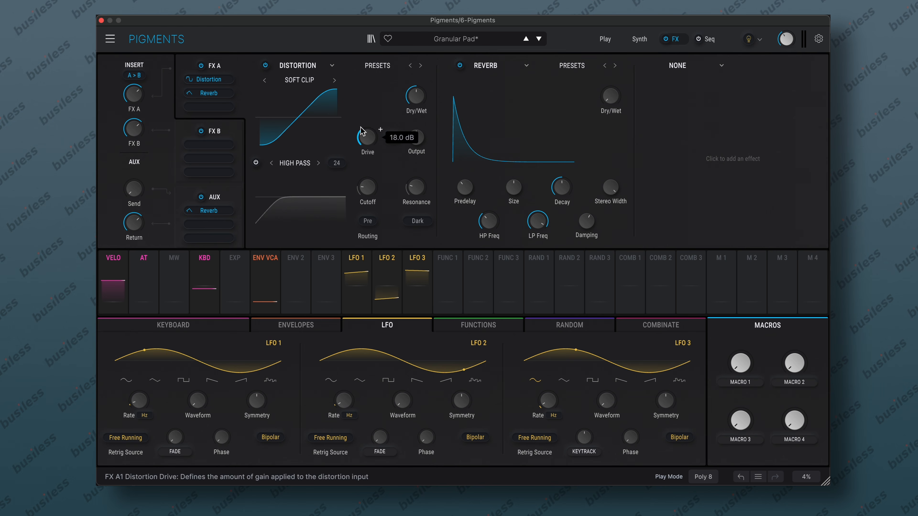
left_click(300, 81)
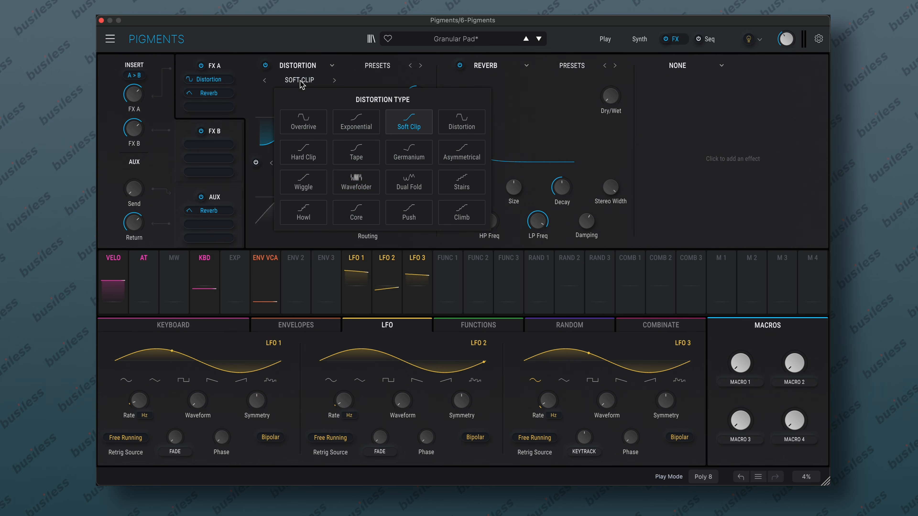
left_click(353, 156)
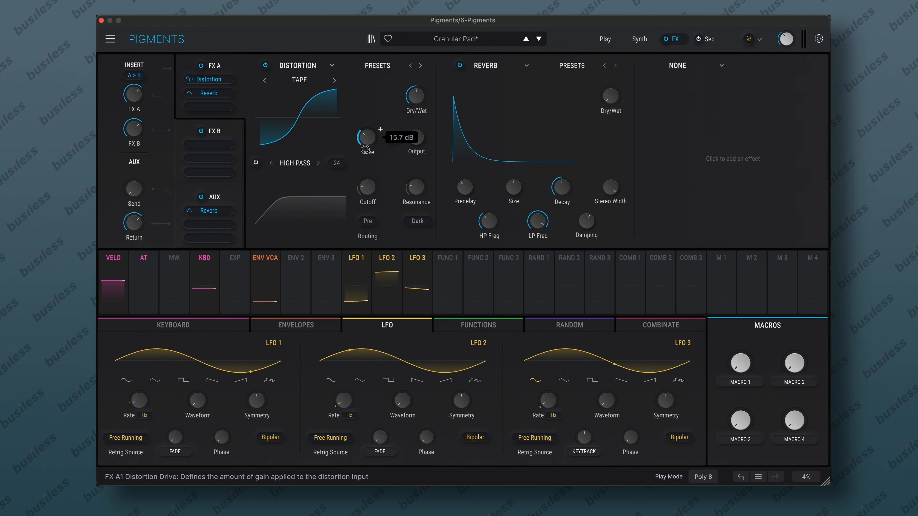
- Adjust the Drive of the Tape distortion in FX A and lower its Dry/Wet to about 41%
left_click_drag(365, 149, 366, 153)
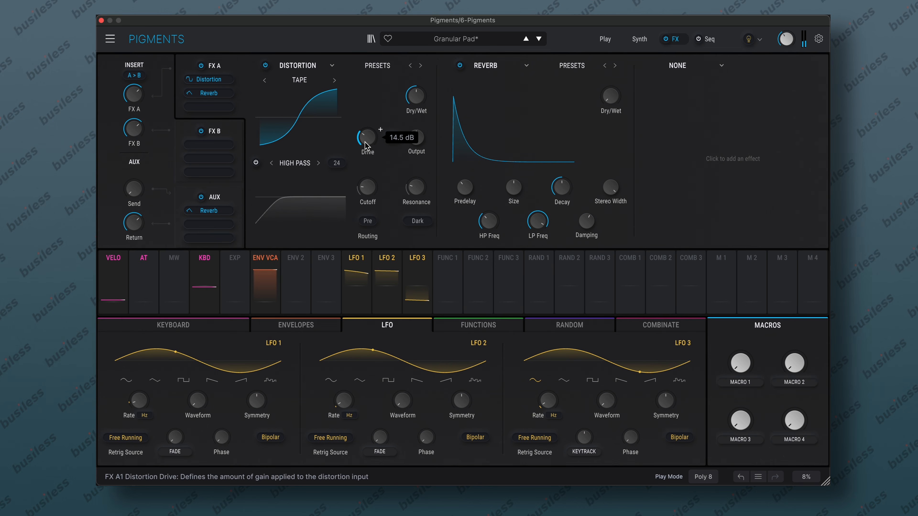
left_click_drag(365, 146, 366, 146)
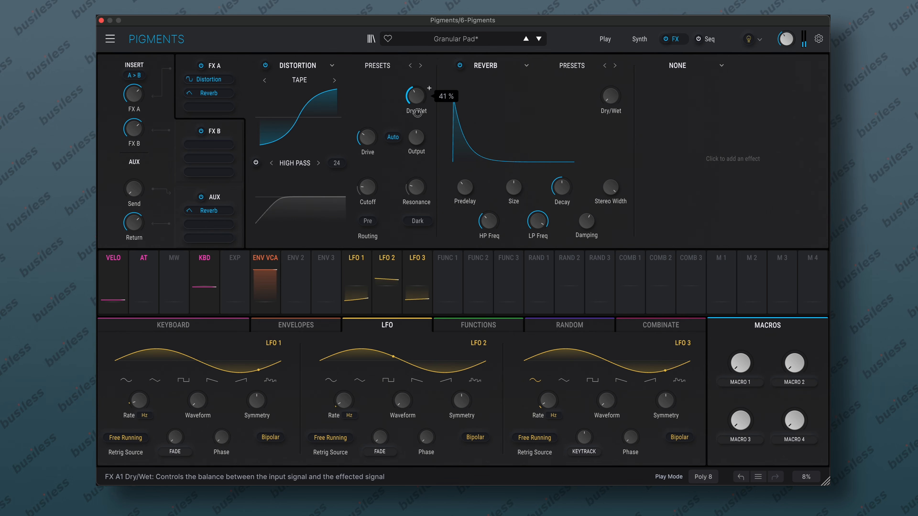
left_click_drag(415, 105, 418, 116)
mouse_move(367, 139)
left_mouse_down()
mouse_move(371, 107)
mouse_move(373, 125)
left_mouse_up()
mouse_move(418, 95)
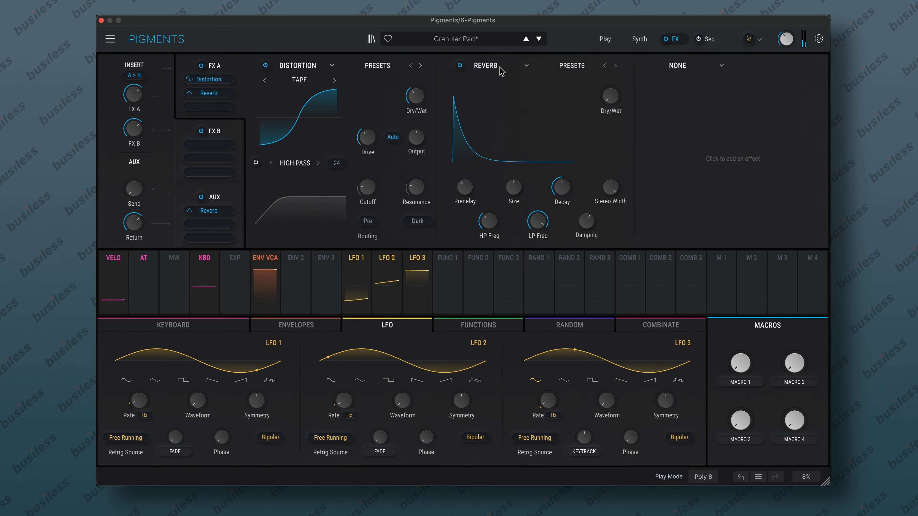
- Raise the FX A Reverb's Dry/Wet and move the Reverb ahead of the Distortion in the chain
mouse_move(624, 88)
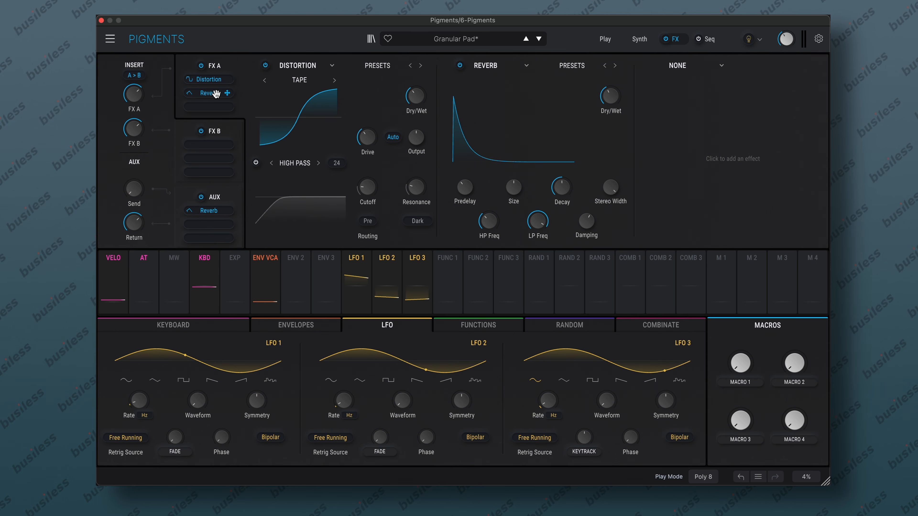
left_click_drag(208, 93, 213, 75)
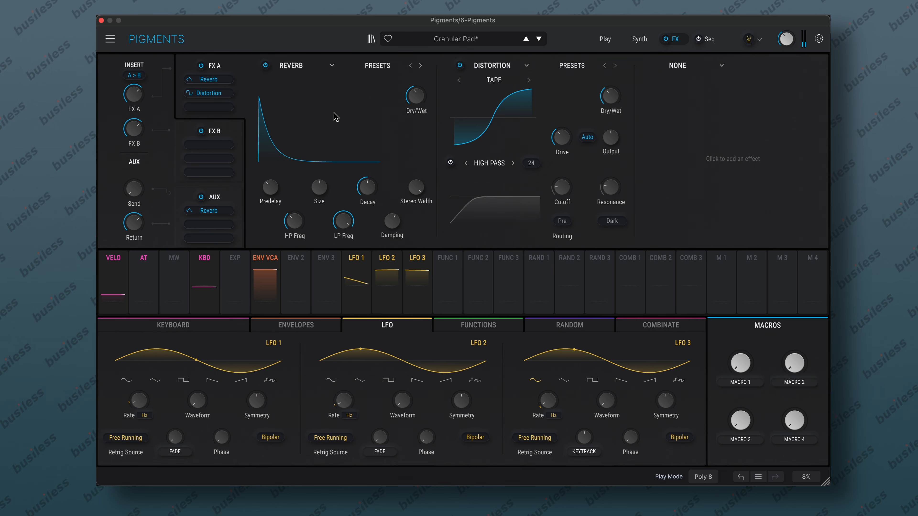
- Add a Shimmer effect to the third FX A slot and adjust its Dry/Wet mix
left_click(689, 71)
left_click(798, 118)
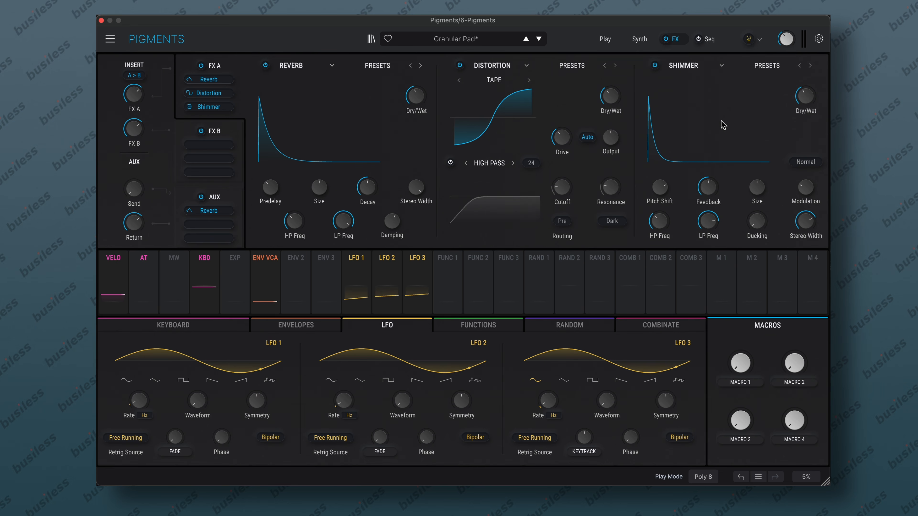
mouse_move(658, 188)
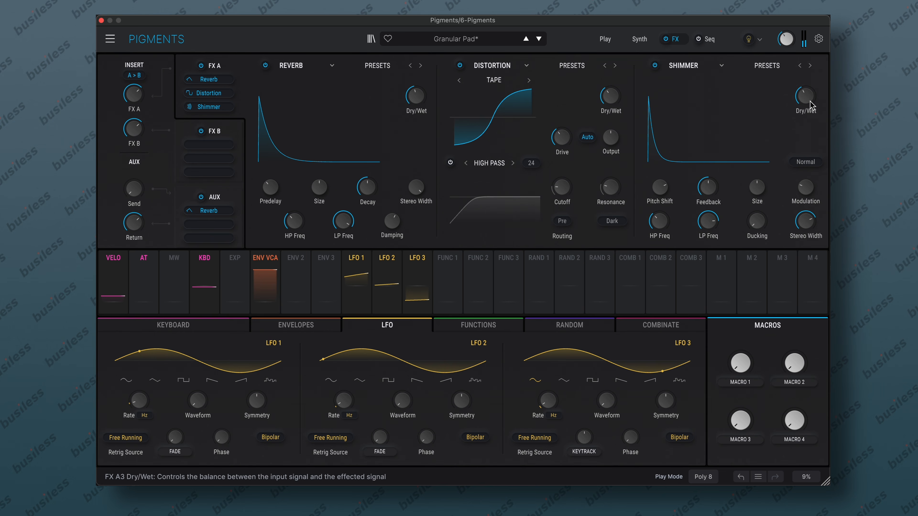
left_click_drag(813, 116, 819, 47)
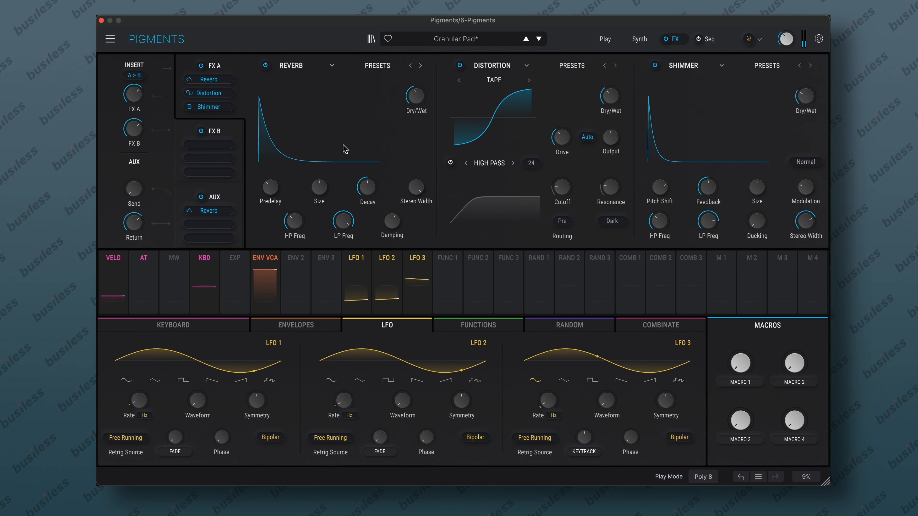
- Add a Distortion effect to the first slot of FX B
left_click(228, 132)
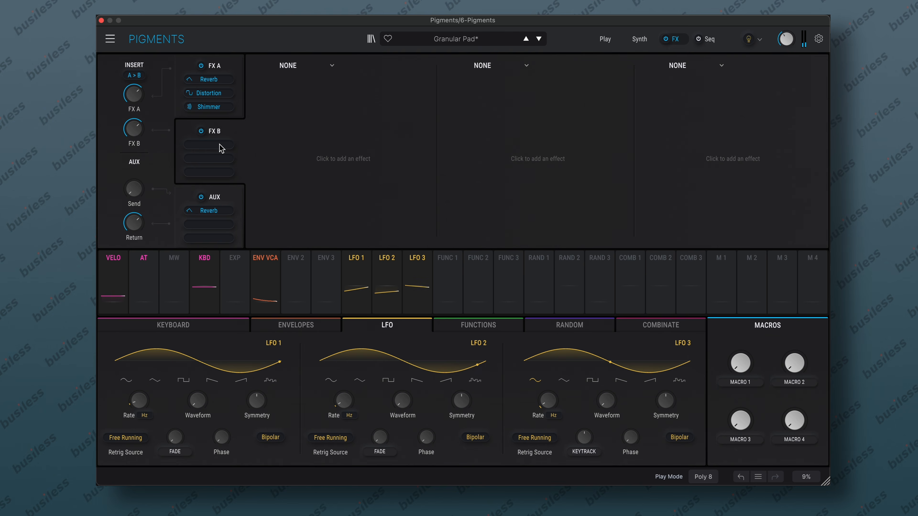
left_click(291, 67)
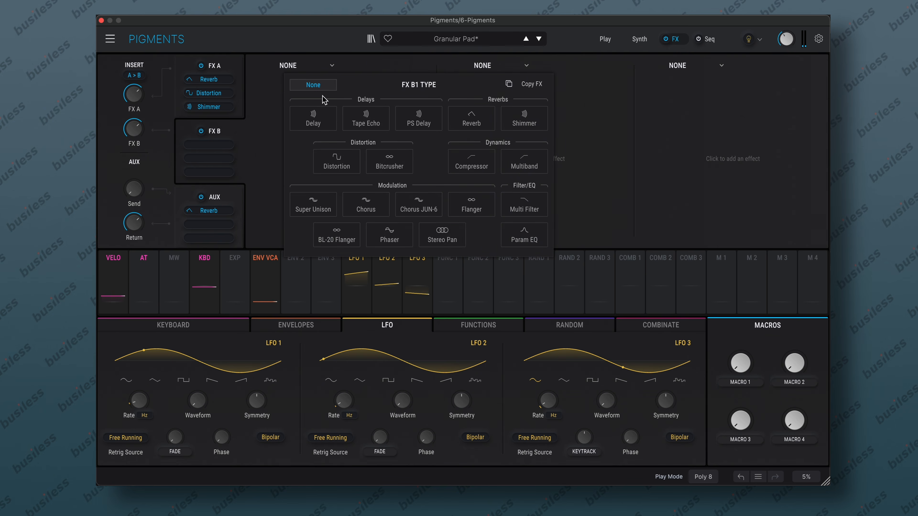
left_click(346, 157)
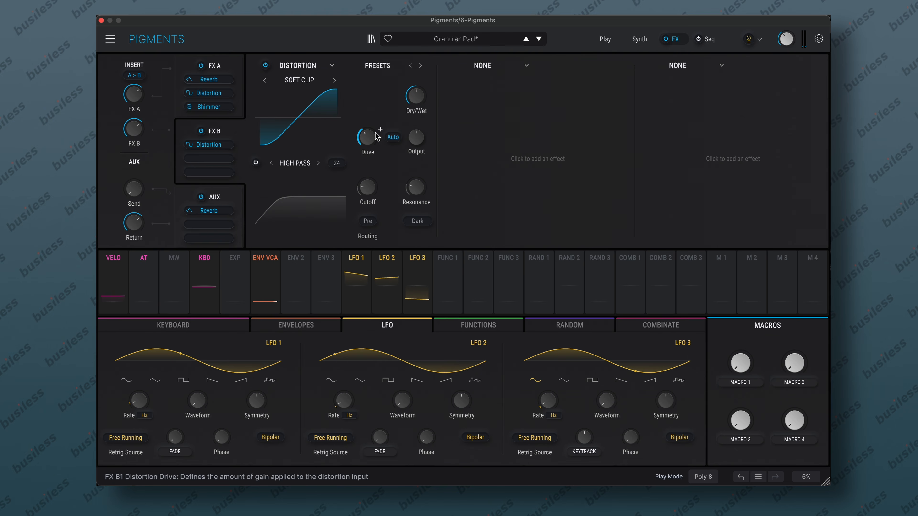
- Set the FX B Distortion's type to Germanium and lower its Drive and Dry/Wet
mouse_move(420, 97)
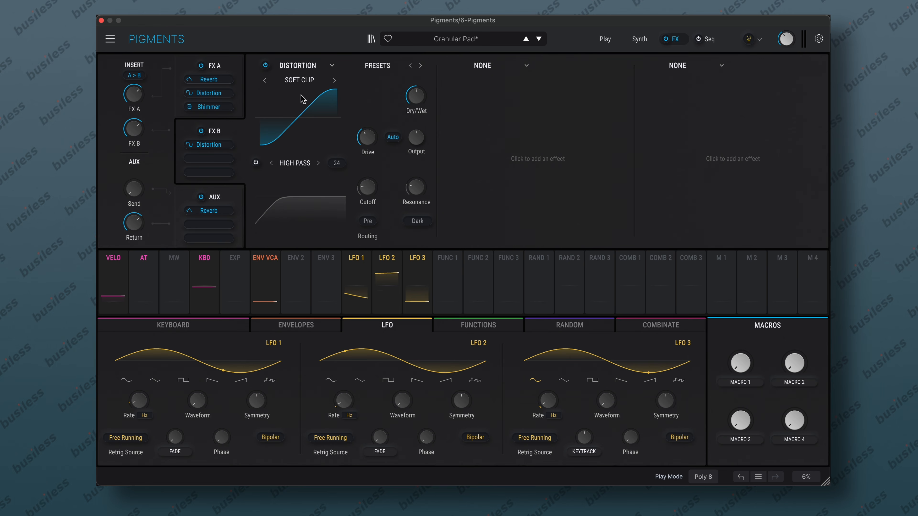
left_click(304, 81)
left_click(392, 154)
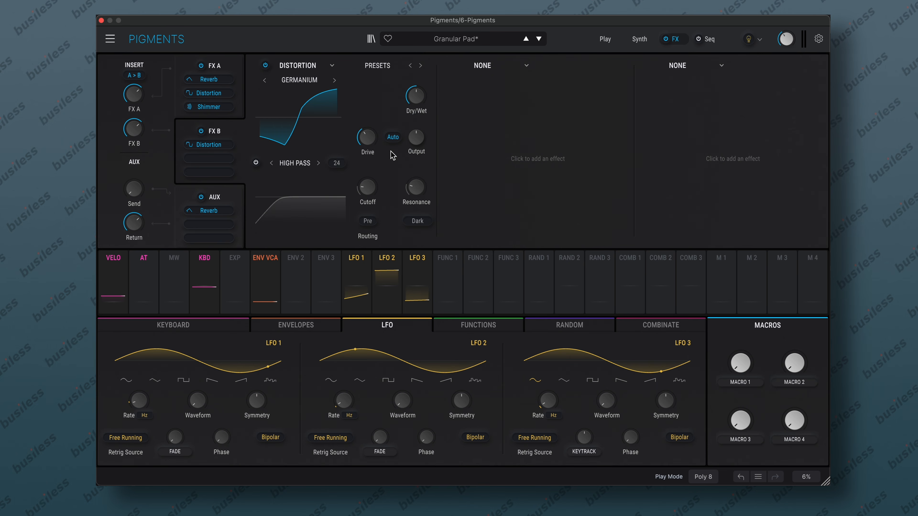
mouse_move(374, 141)
left_mouse_down()
mouse_move(376, 169)
mouse_move(374, 143)
left_mouse_up()
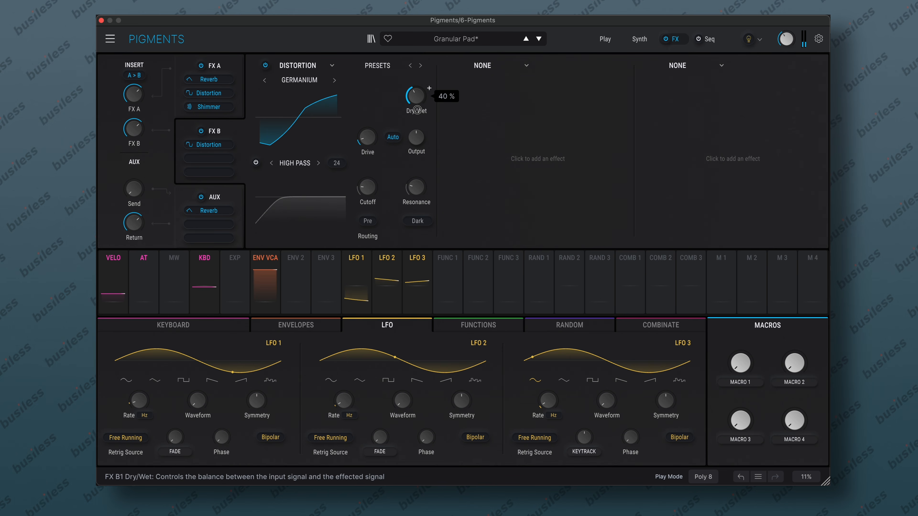
left_click_drag(416, 110, 418, 119)
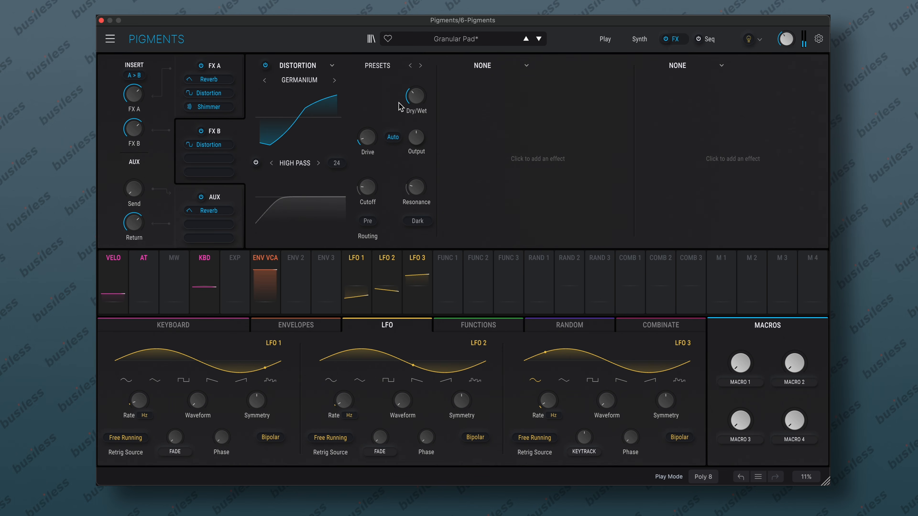
- Add a Reverb with the Cathedral preset to the second FX B slot and lower its Dry/Wet
left_click(501, 70)
left_click(678, 123)
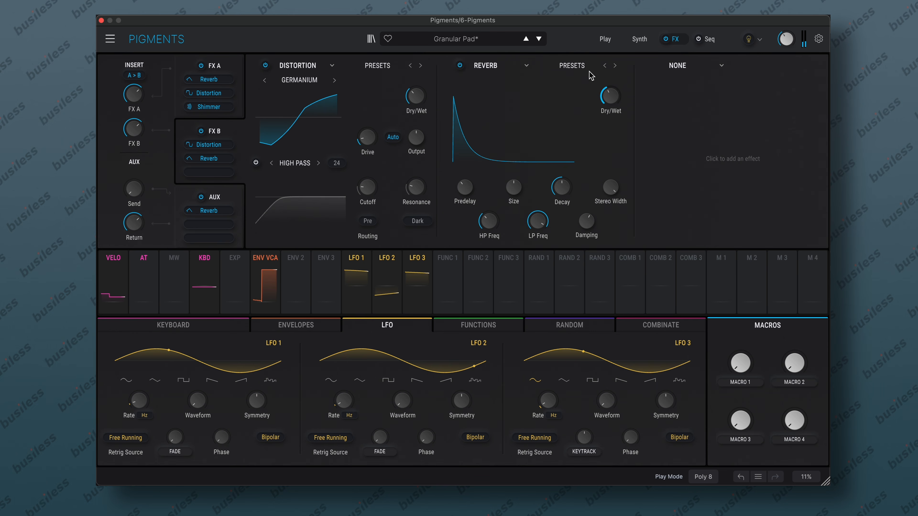
left_click(576, 66)
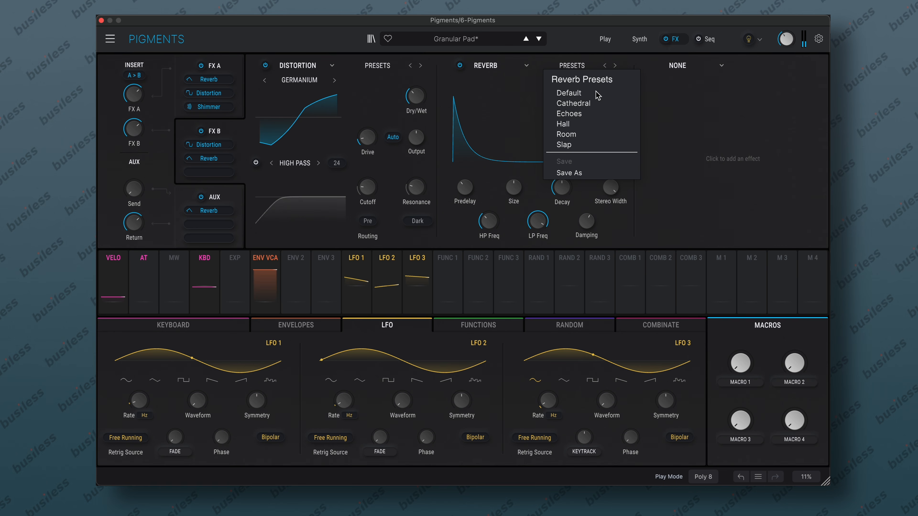
left_click(579, 106)
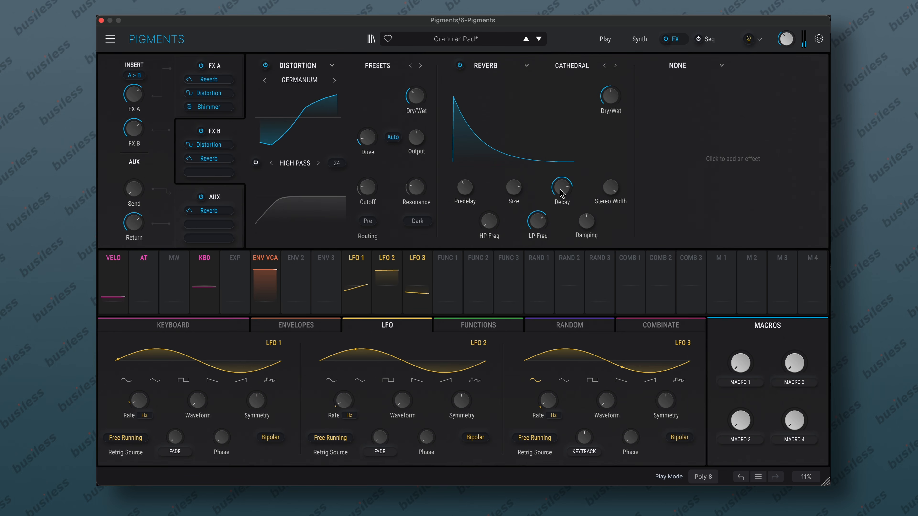
left_click_drag(602, 107, 614, 152)
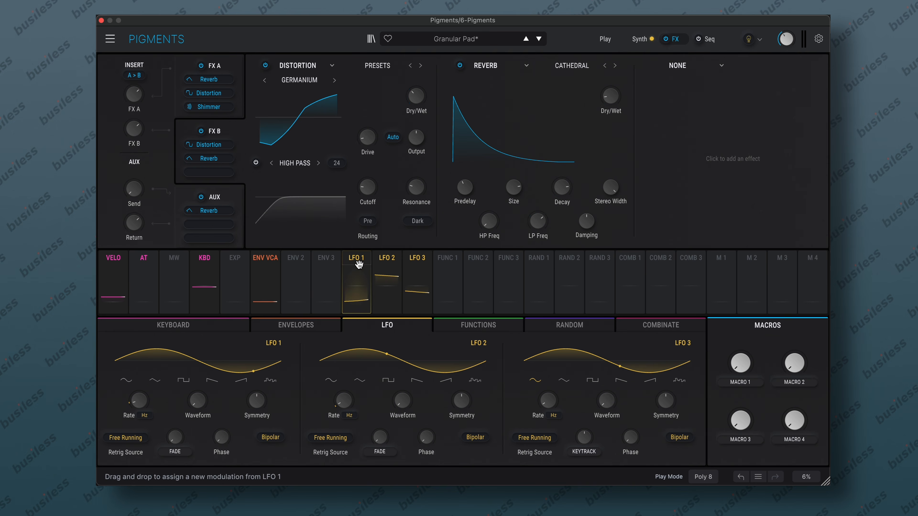
- In FX A, modulate the Reverb's Dry/Wet with LFO 2 and the Distortion's Drive with LFO 1 by about 0.07
left_click(237, 89)
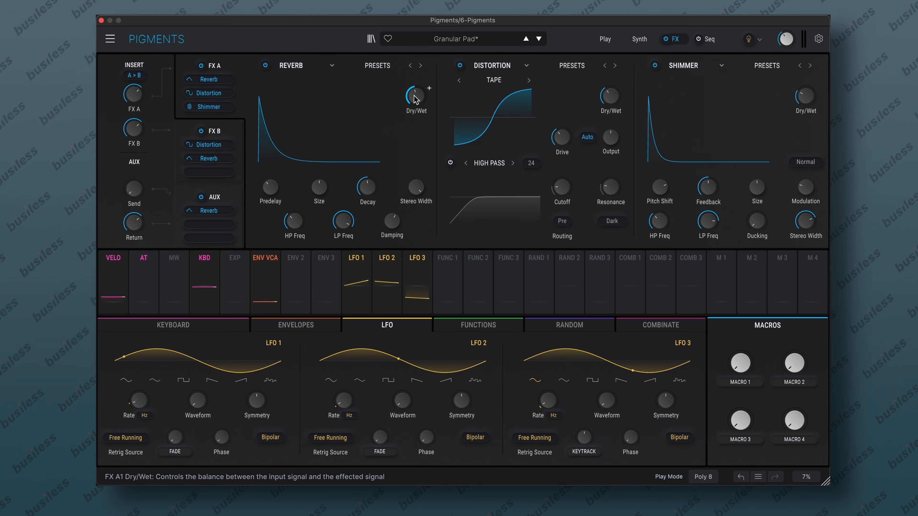
left_click_drag(386, 261, 417, 128)
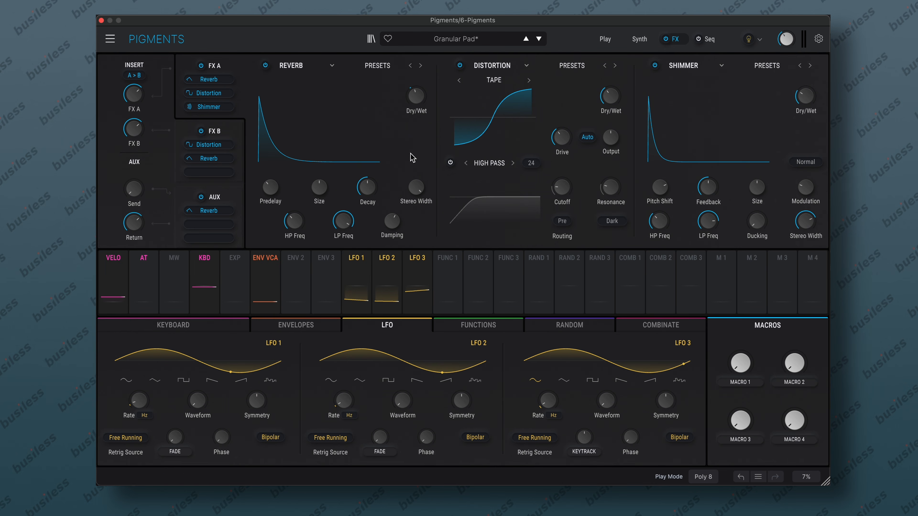
mouse_move(417, 102)
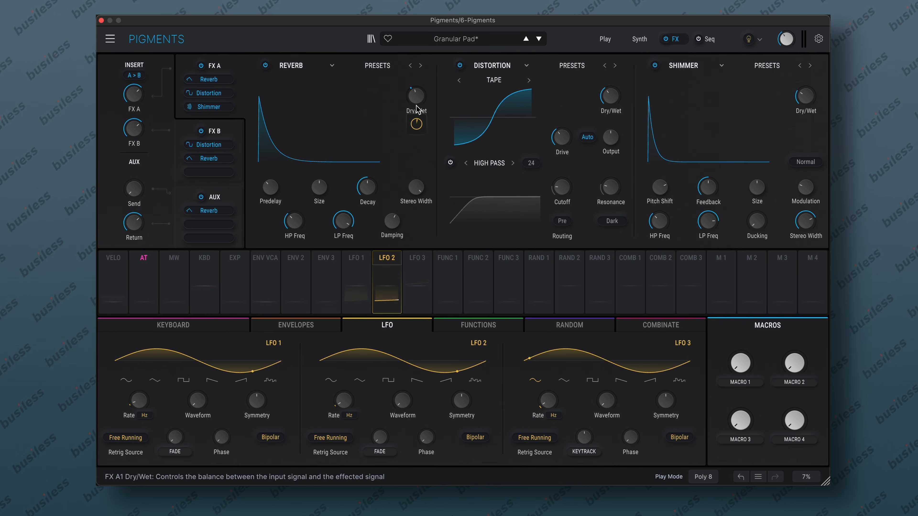
left_click_drag(358, 259, 564, 177)
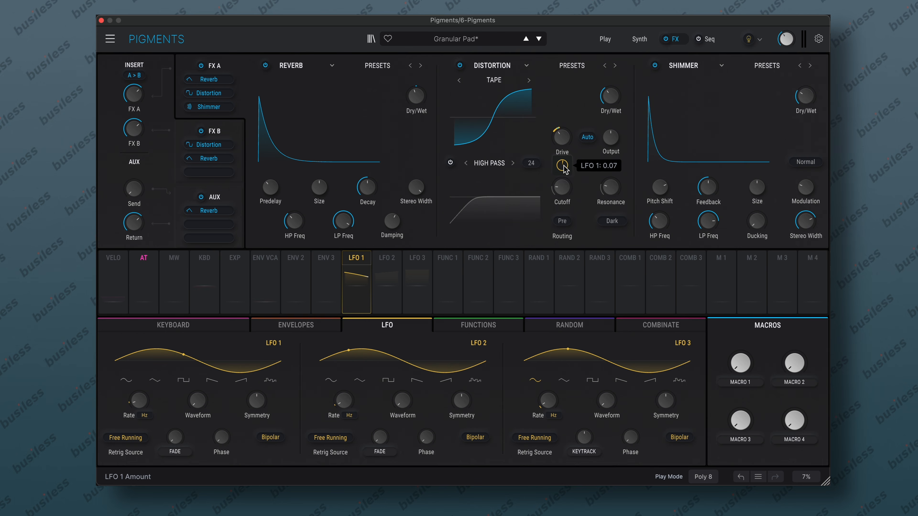
- Modulate the FX B Distortion's Drive with LFO 3, and return to the synth page
left_click(239, 134)
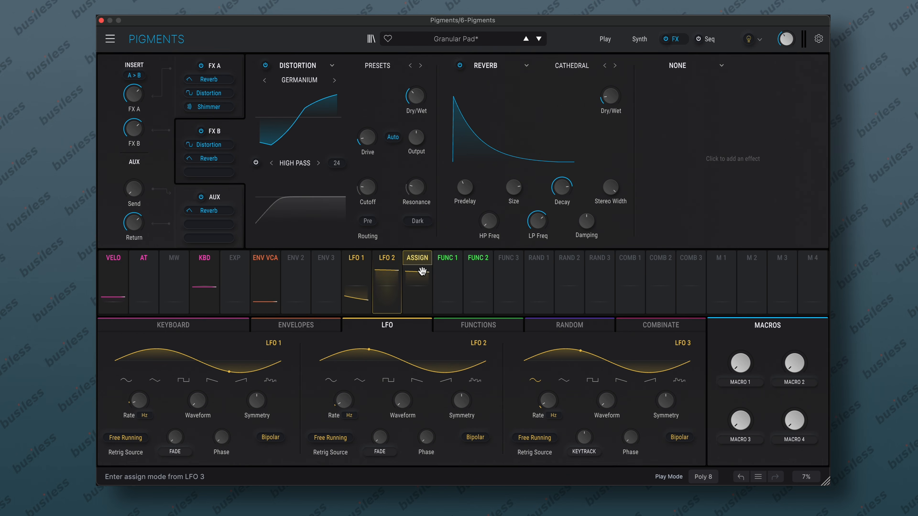
left_click_drag(420, 260, 378, 151)
mouse_move(374, 167)
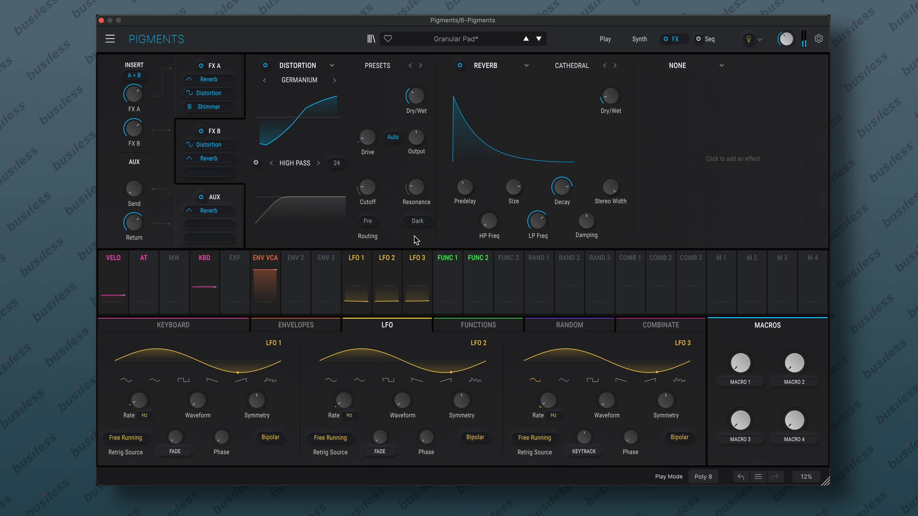
left_click(639, 40)
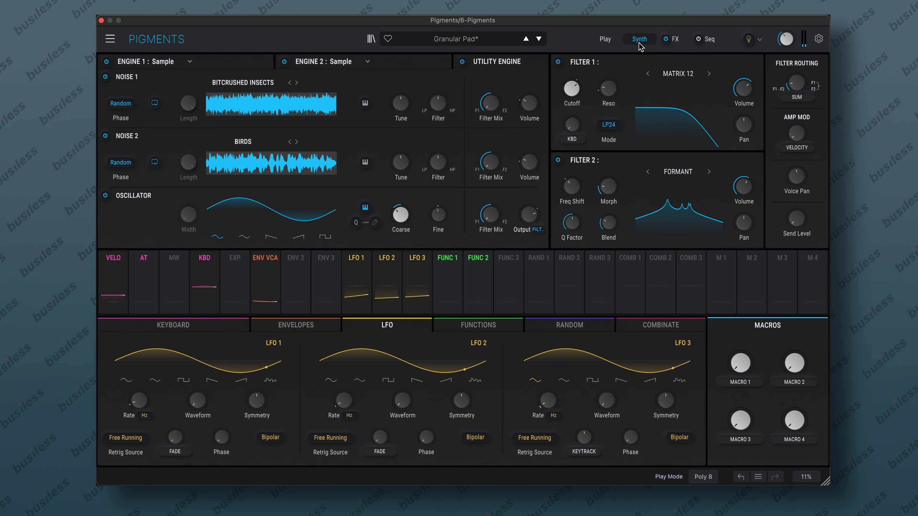
- In the Engine 1 view, assign the mod wheel to Filter 1's Cutoff and Reso
left_click(237, 62)
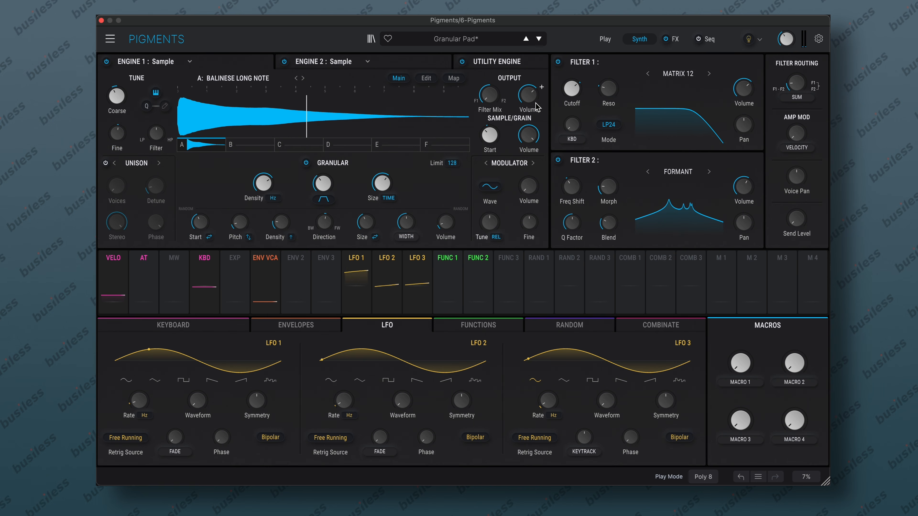
mouse_move(573, 93)
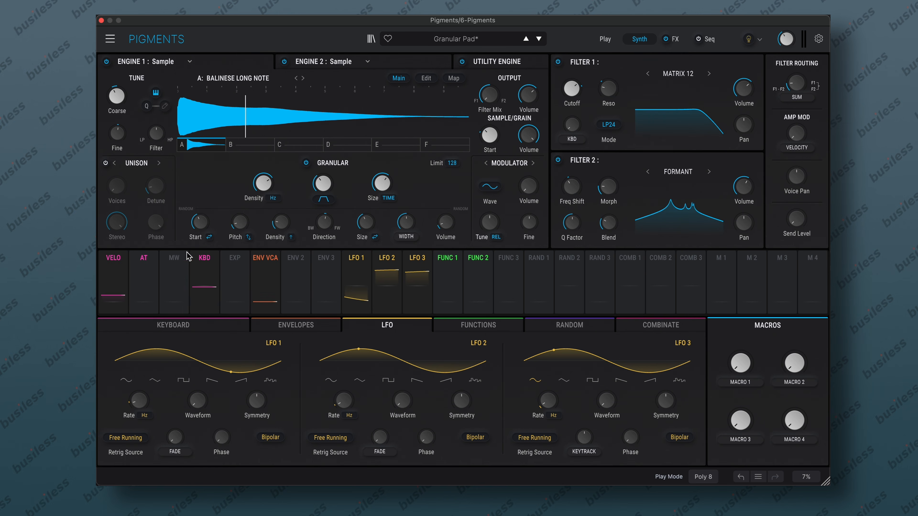
left_click_drag(178, 257, 571, 95)
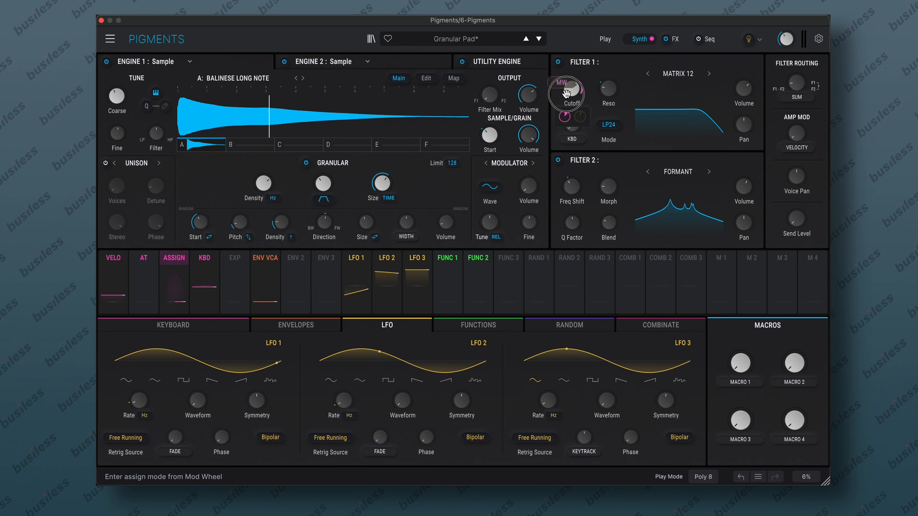
mouse_move(567, 120)
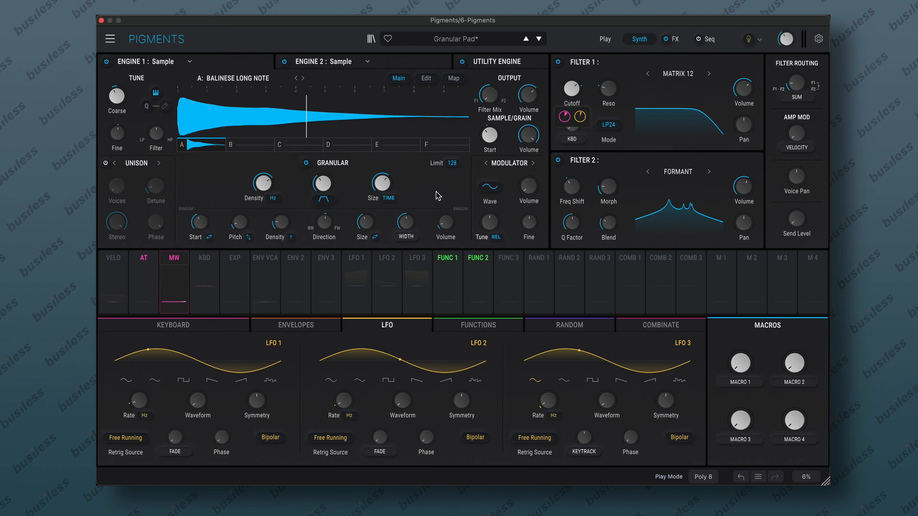
left_click_drag(174, 257, 611, 86)
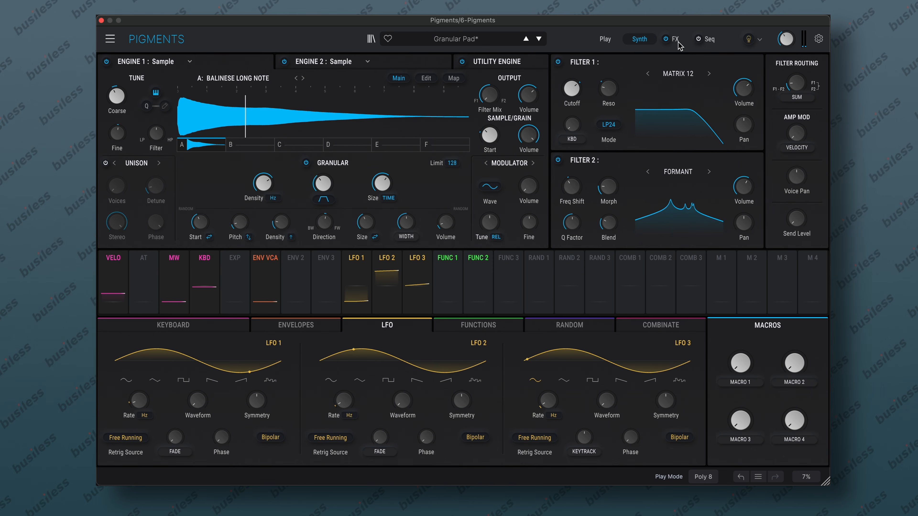
- In the Utility Engine, modulate the oscillator's Output, Noise 2's Volume by about 0.13 and Noise 1's Volume with the mod wheel
left_click(520, 64)
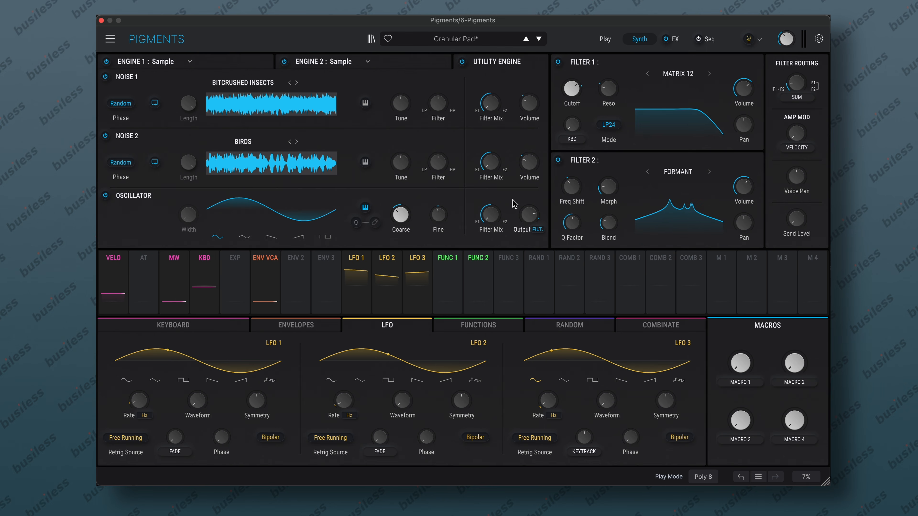
left_click(182, 259)
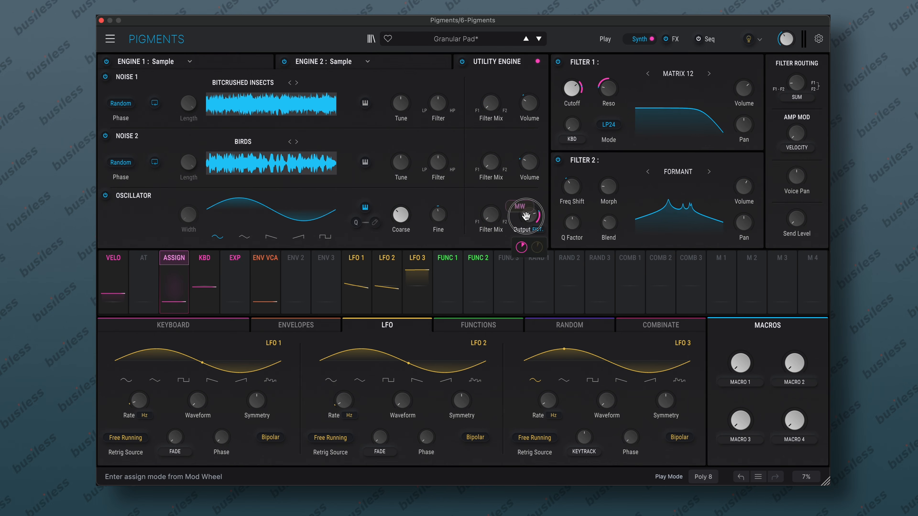
left_click_drag(523, 246, 525, 245)
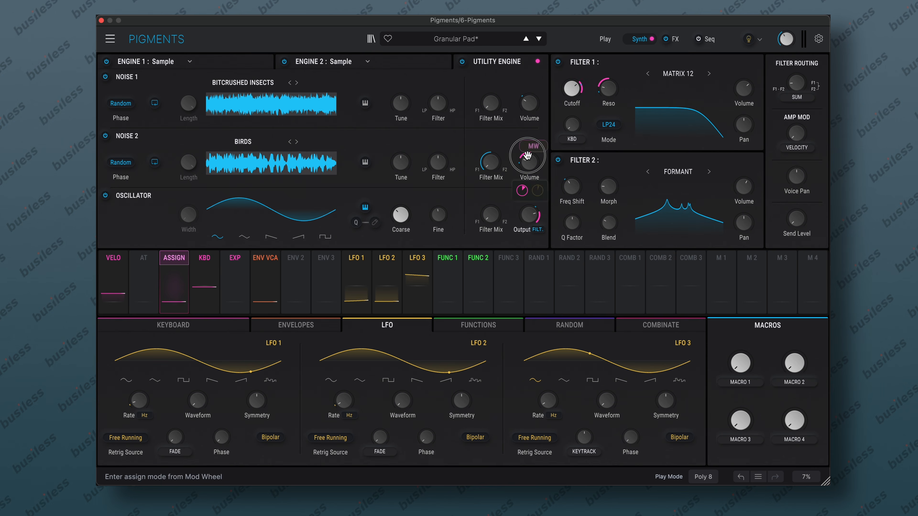
left_click_drag(529, 185, 529, 180)
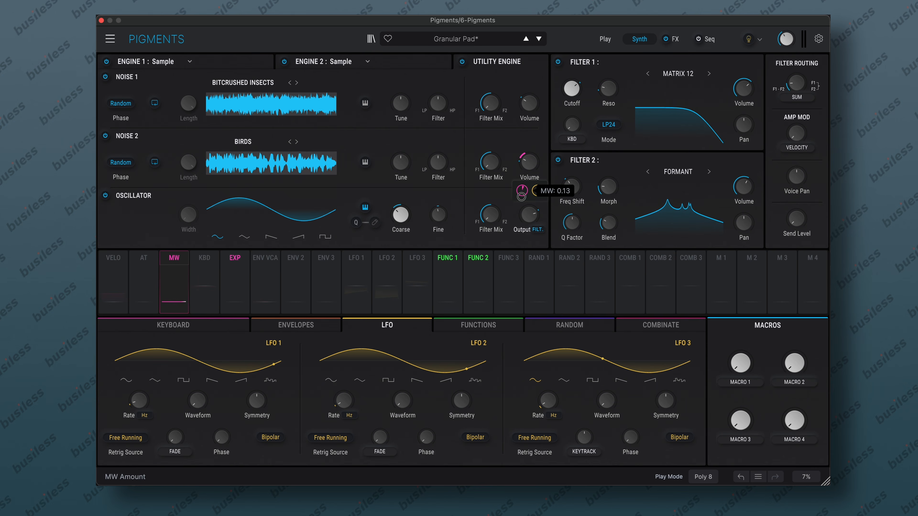
left_click_drag(180, 261, 523, 128)
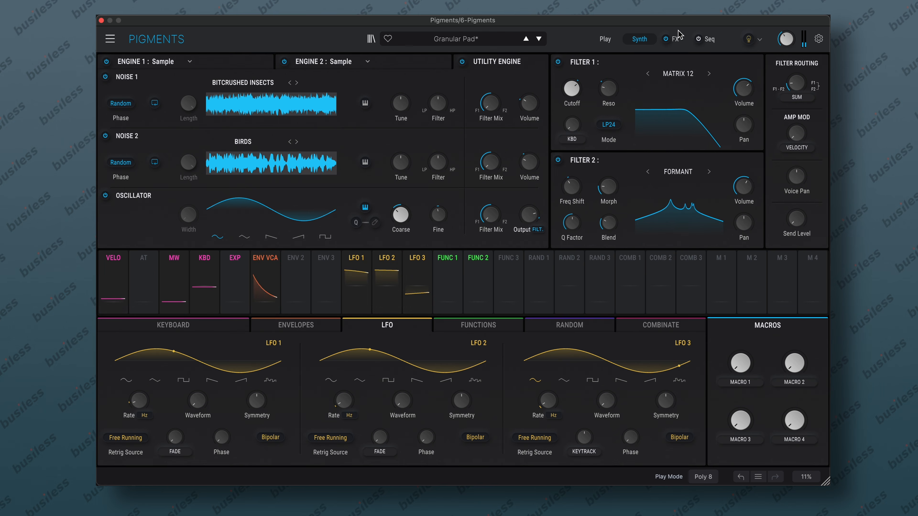
- Modulate the FX B Distortion's Drive with the mod wheel, and its Dry/Wet by about 0.14
left_click(673, 38)
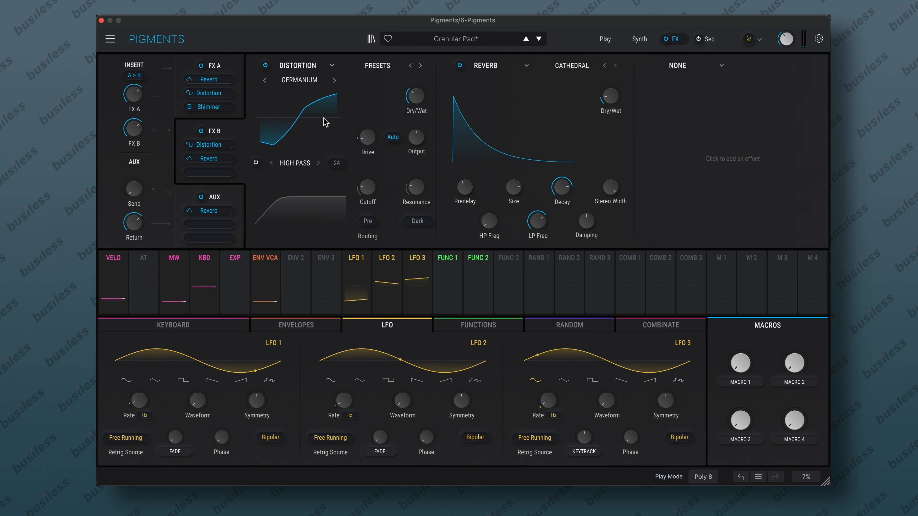
mouse_move(172, 258)
left_click_drag(171, 258, 368, 138)
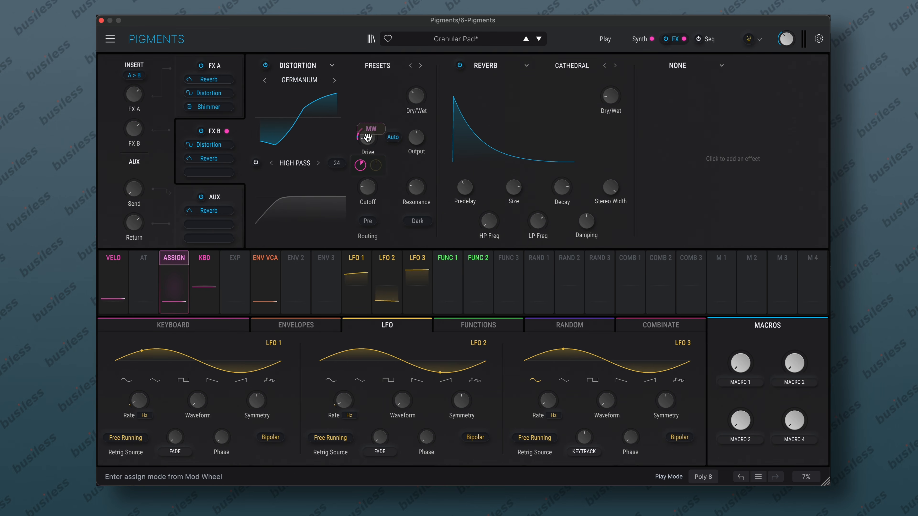
left_click_drag(171, 259, 416, 95)
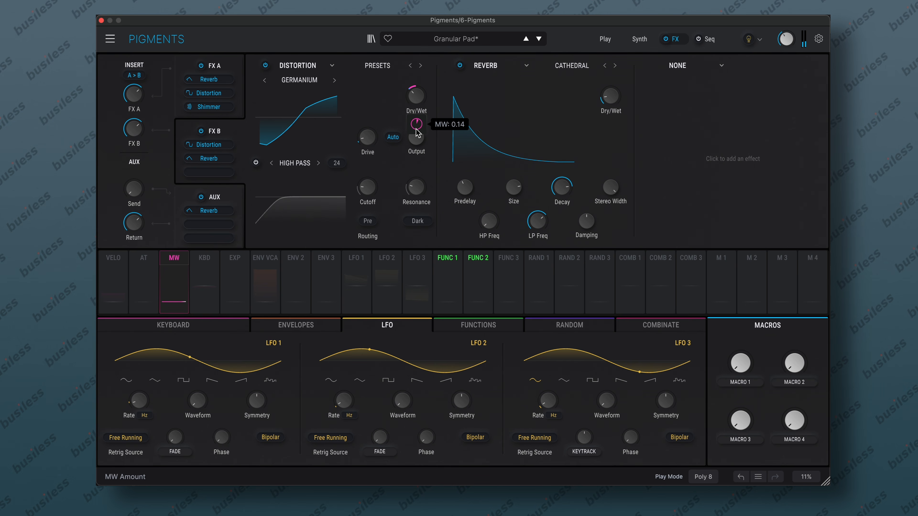
- Assign the mod wheel to the Dry/Wet of the FX B Cathedral Reverb
left_click(175, 260)
left_click(174, 257)
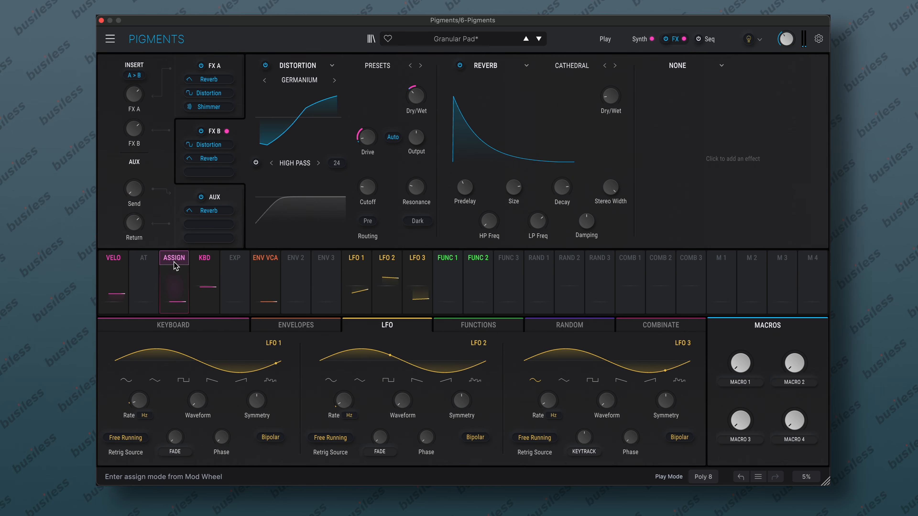
left_click_drag(175, 261, 609, 98)
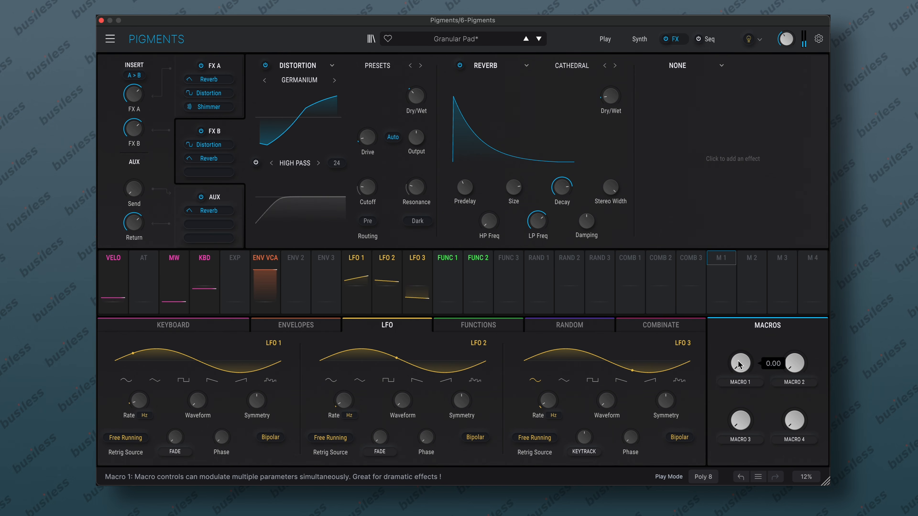
- Modulate the output Volume of Engines 1 and 2 with Macro 1 by negative amounts, and return to the Utility Engine
left_click(639, 39)
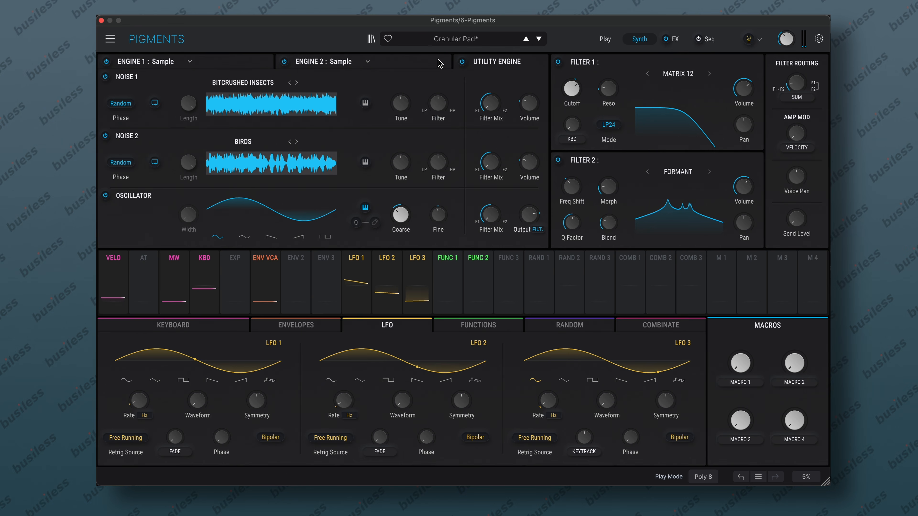
left_click(202, 59)
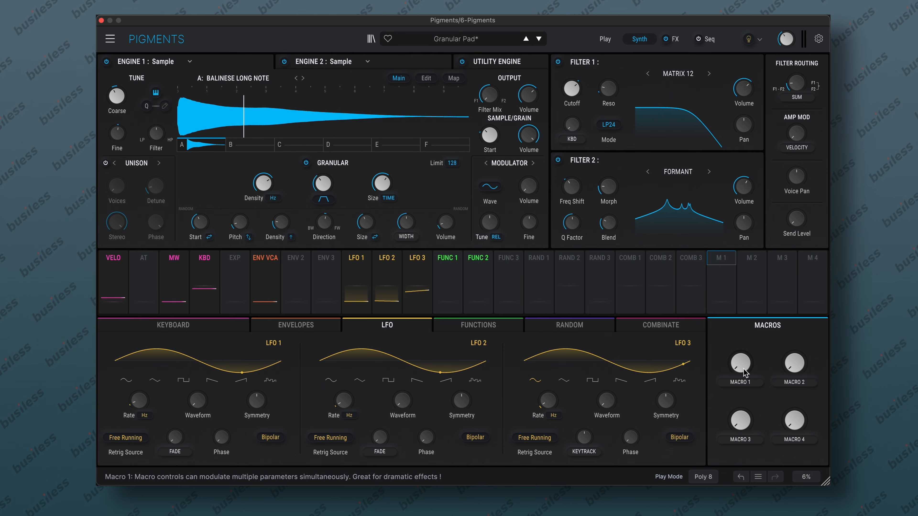
left_click_drag(722, 259, 526, 154)
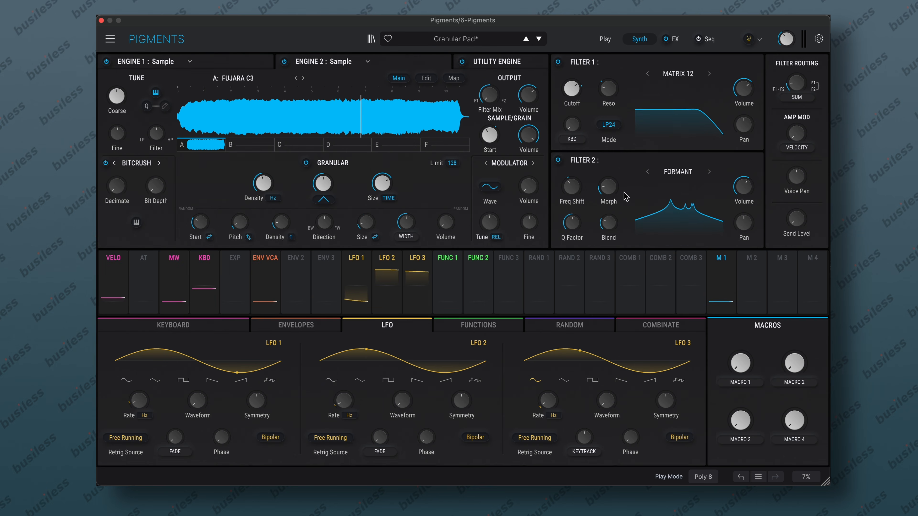
left_click_drag(721, 262, 535, 99)
mouse_move(527, 154)
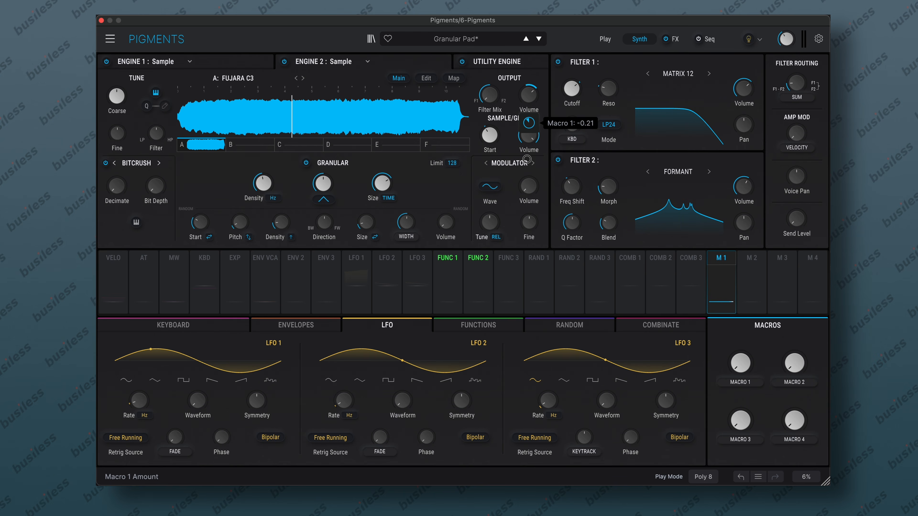
left_click_drag(527, 160, 526, 175)
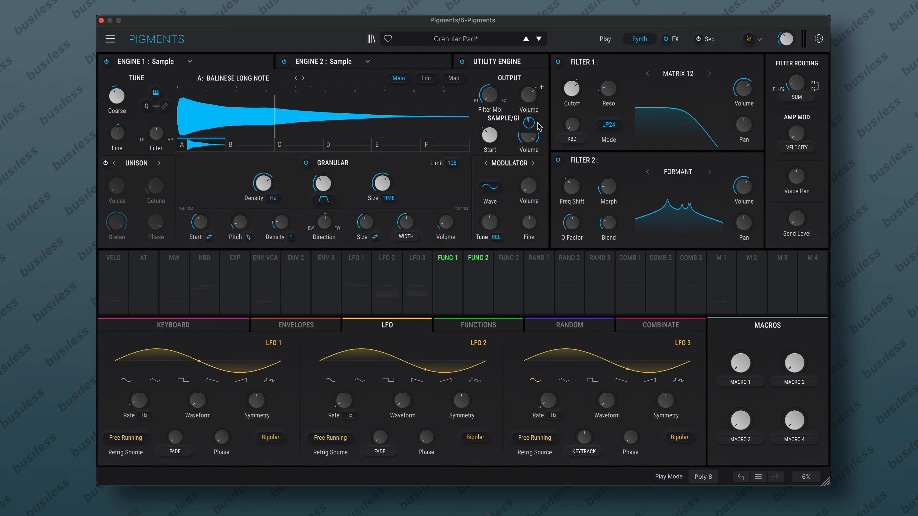
left_click_drag(528, 122, 529, 138)
left_click(499, 62)
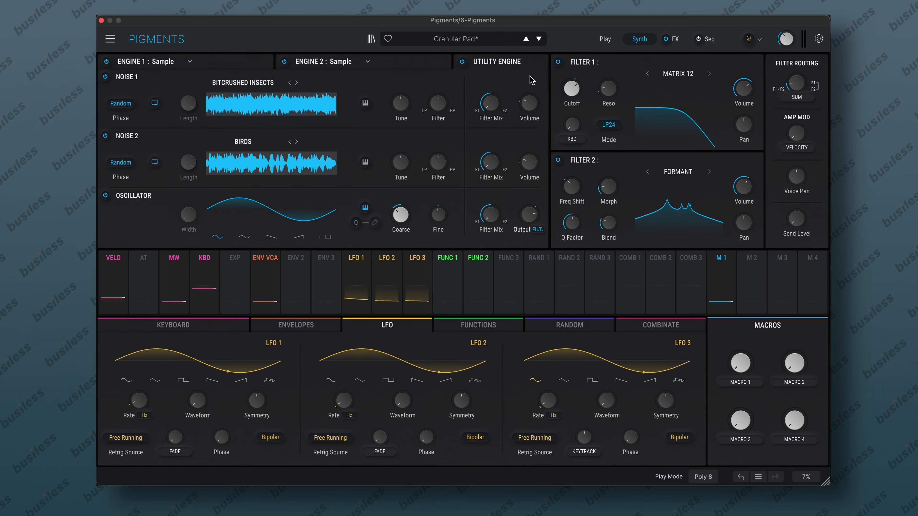
left_click(721, 258)
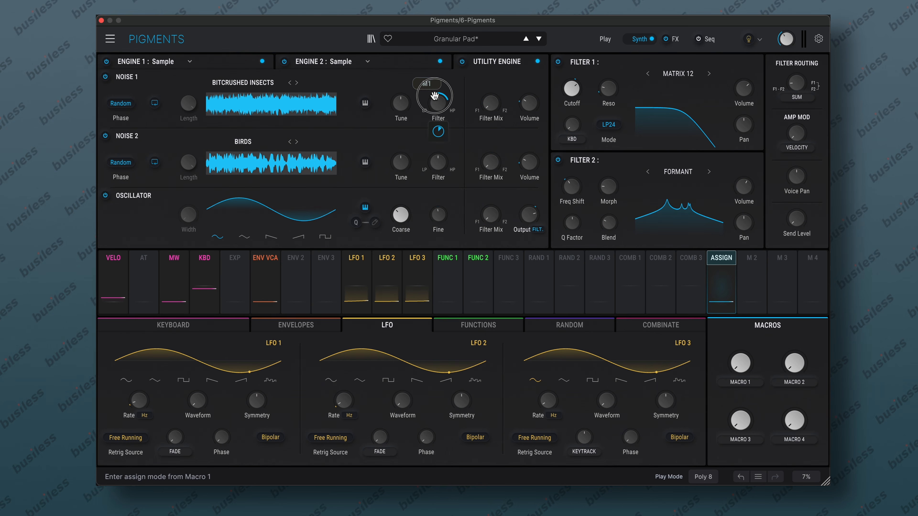
left_click_drag(439, 101, 439, 102)
mouse_move(443, 131)
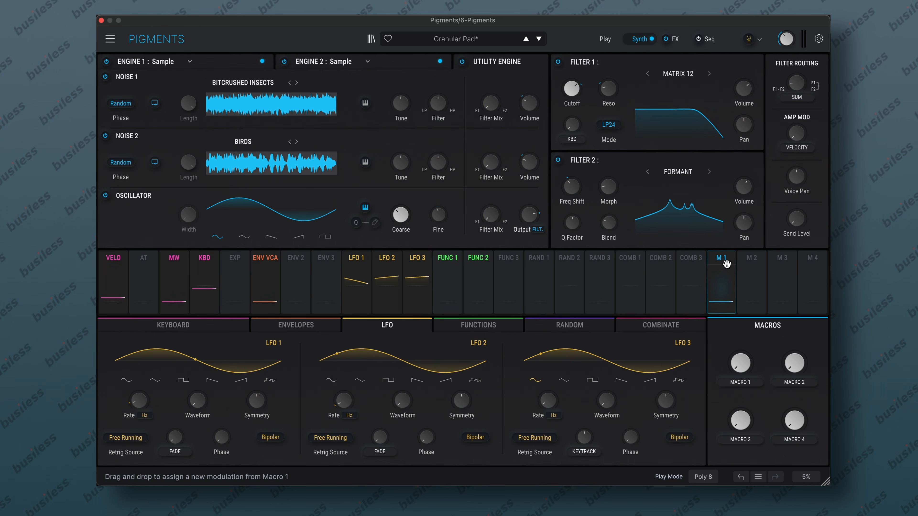
- Modulate the Volume of Noise 1 and Noise 2 with Macro 1 by positive amounts
left_click(721, 254)
left_click(529, 103)
mouse_move(544, 131)
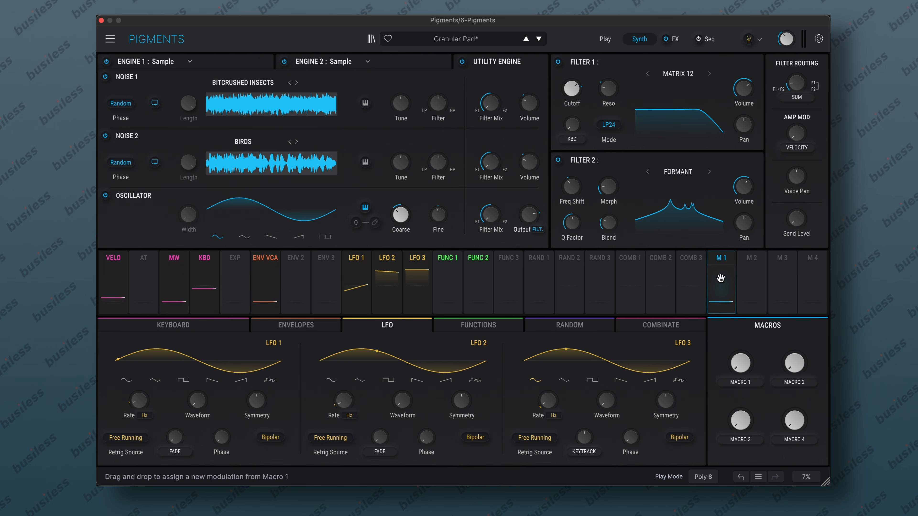
left_click_drag(723, 261, 529, 162)
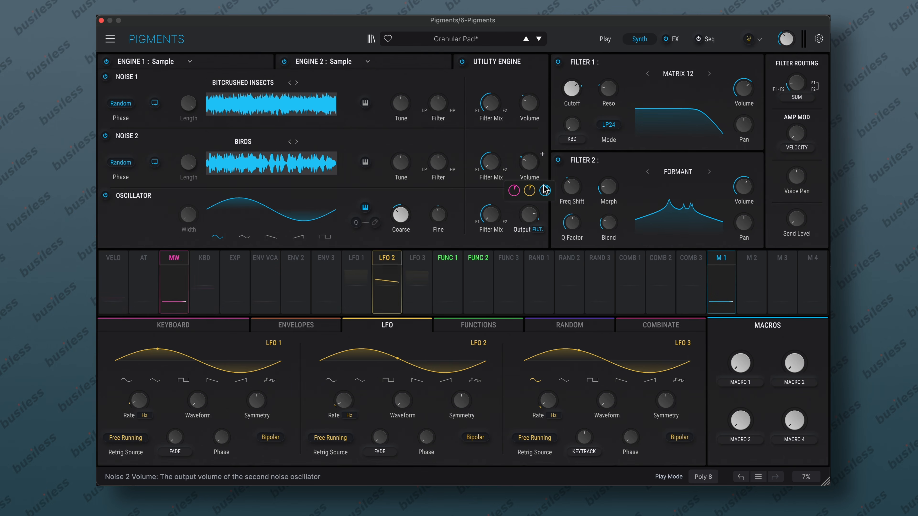
mouse_move(526, 115)
mouse_move(544, 131)
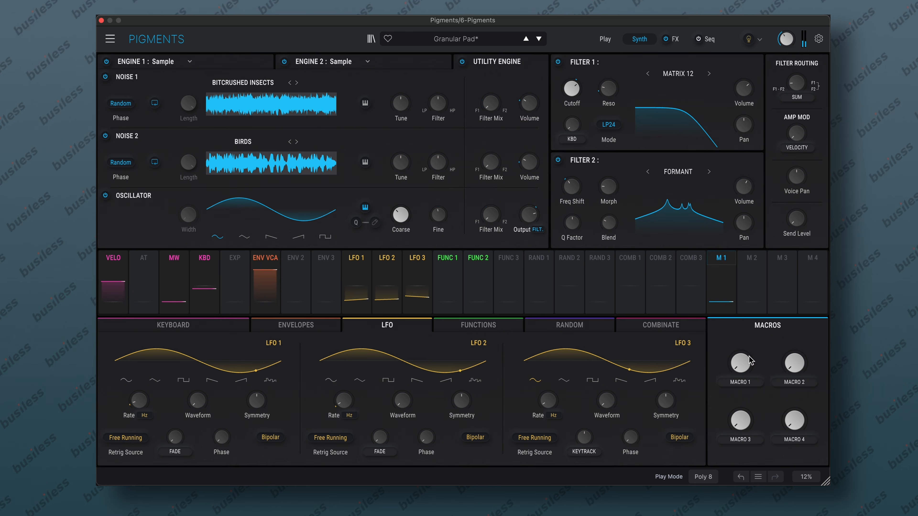
- Sweep Macro 1 up to 1.00 to check its noise volume modulation, turn it back down, and rename it NATURE
left_click_drag(744, 364, 786, 196)
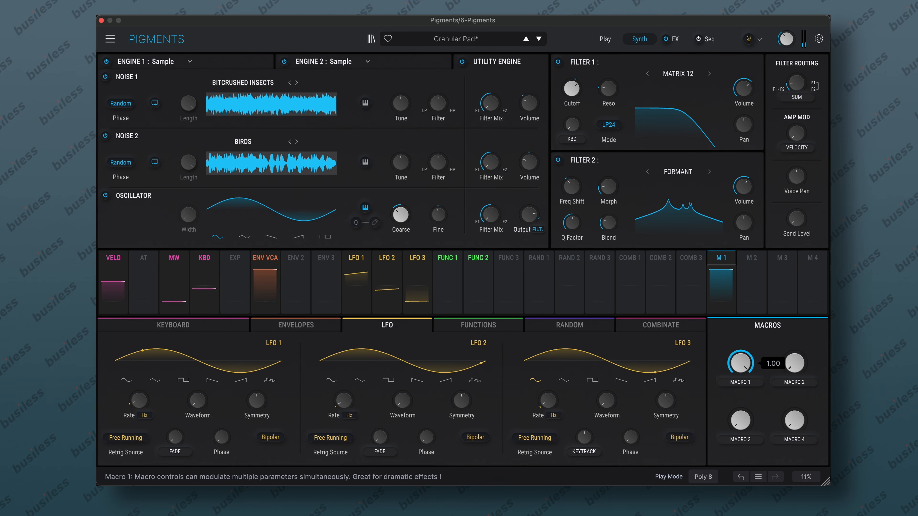
mouse_move(725, 264)
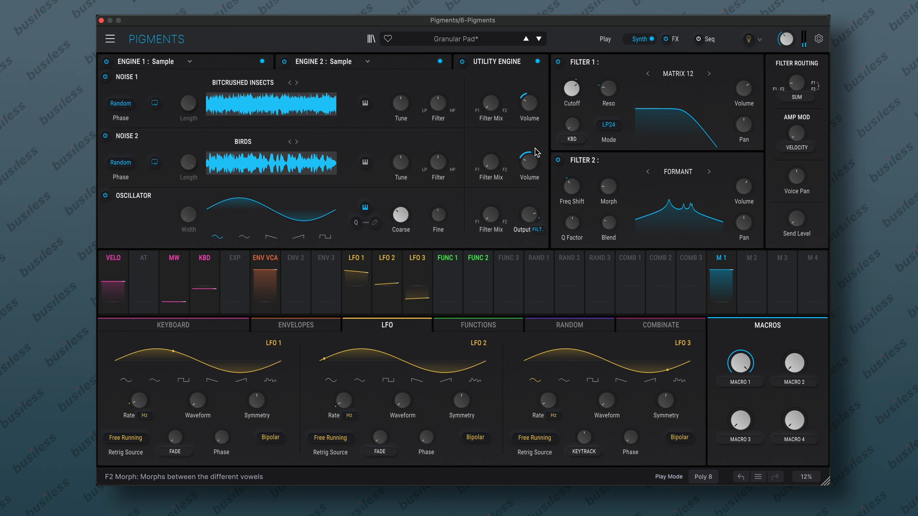
mouse_move(545, 188)
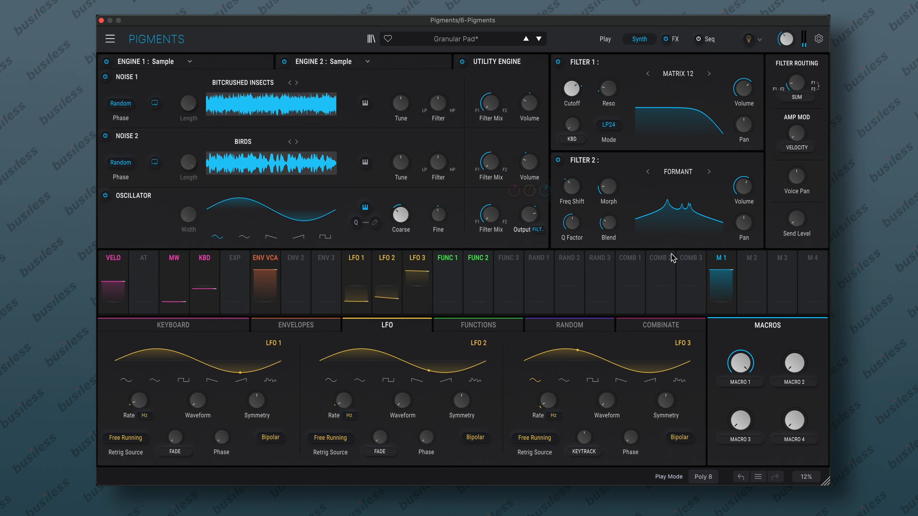
mouse_move(512, 132)
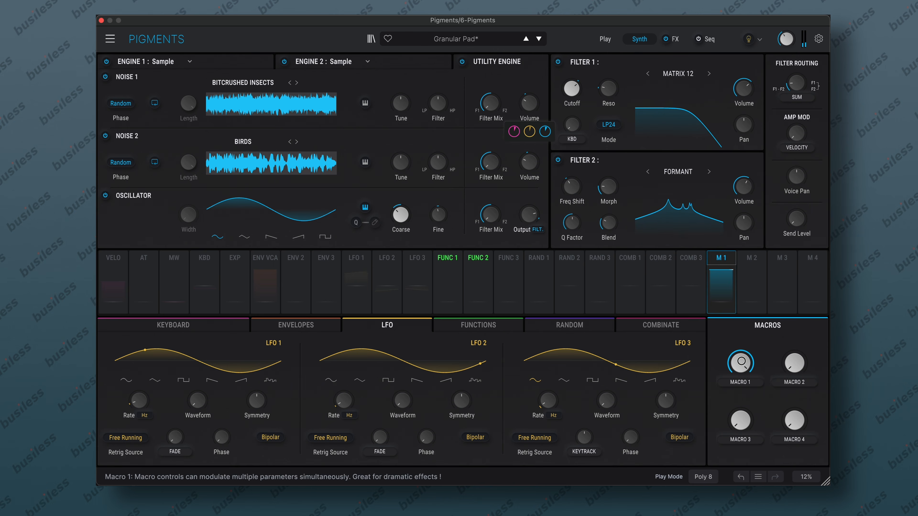
left_click_drag(743, 360, 732, 498)
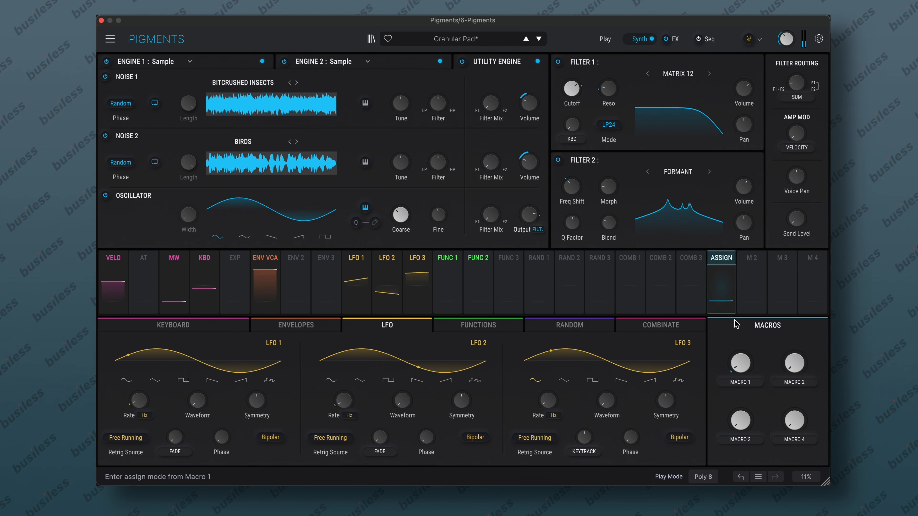
double_click(751, 383)
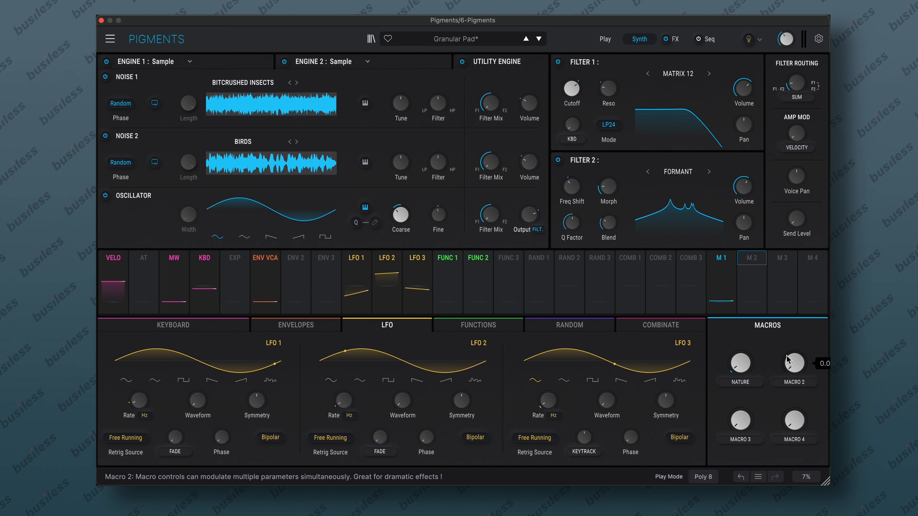
- Modulate Engine 1's output Volume with Macro 2 by 0.25
left_click(206, 59)
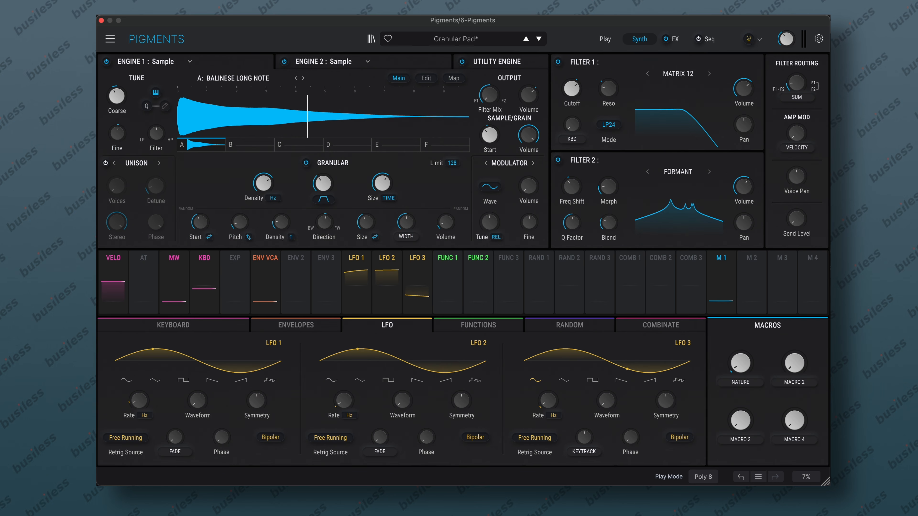
left_click(752, 258)
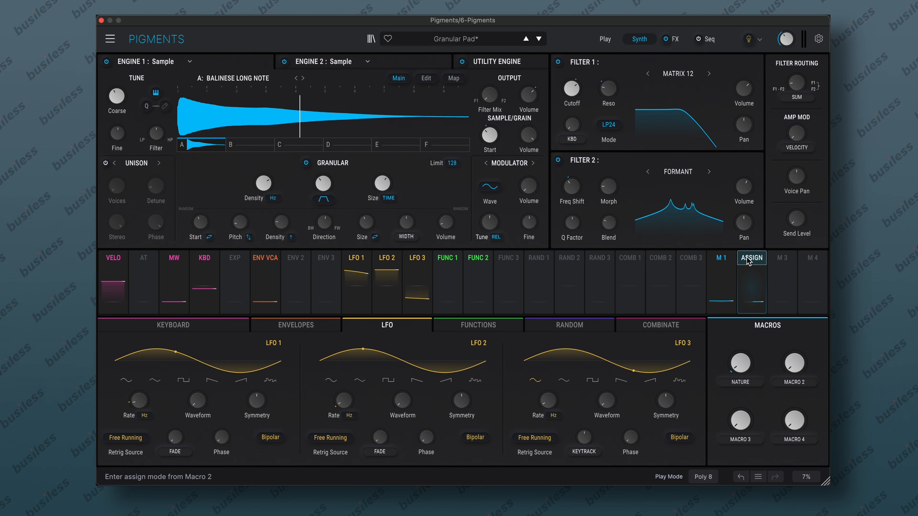
left_click(525, 93)
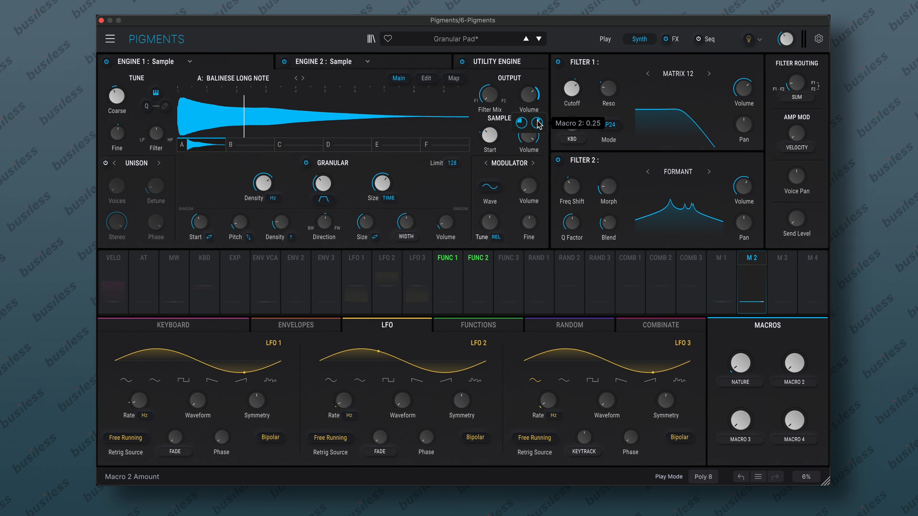
- Lower Macro 2's modulation of Engine 1's output Volume, and modulate Engine 2's output Volume with Macro 2 by 0.41
left_click_drag(539, 125, 537, 165)
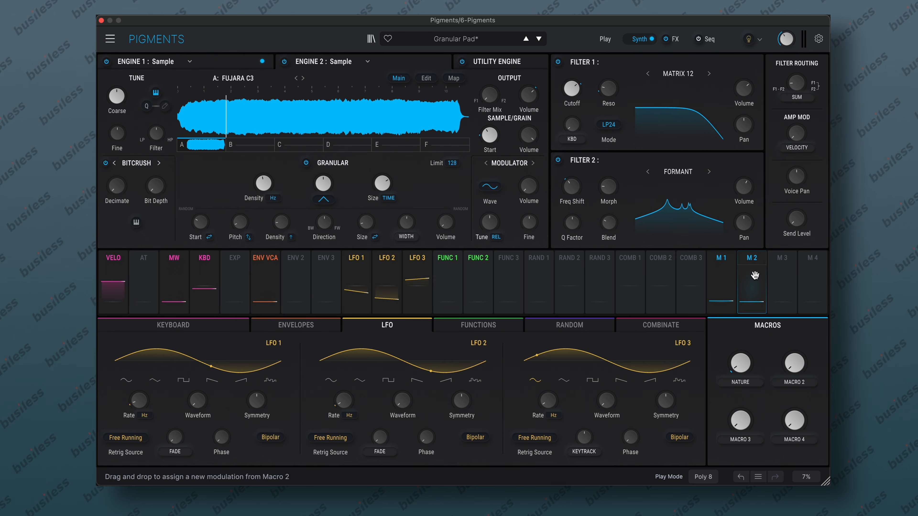
left_click(753, 261)
left_click_drag(541, 94, 541, 116)
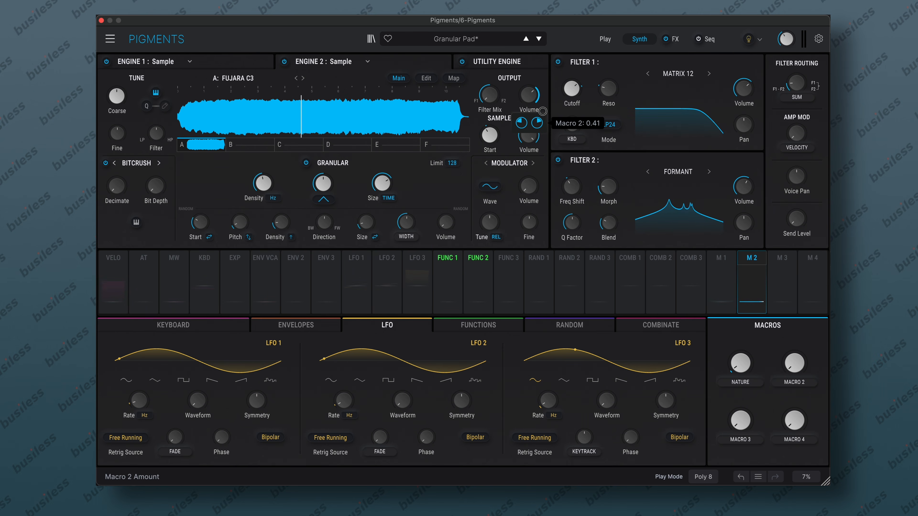
- Audition the macro blend by turning up Macro 2 and NATURE, and set Macro 2 slightly below halfway
left_click_drag(794, 363, 801, 292)
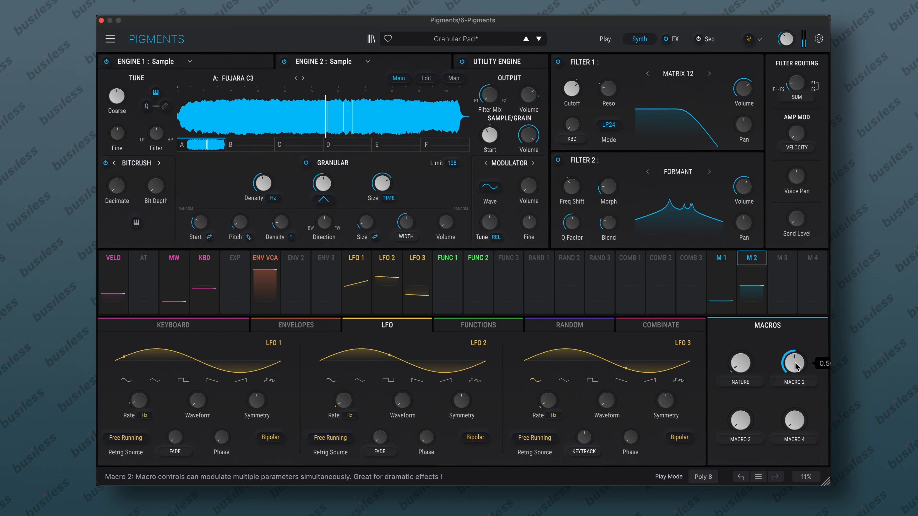
left_click_drag(797, 366, 740, 322)
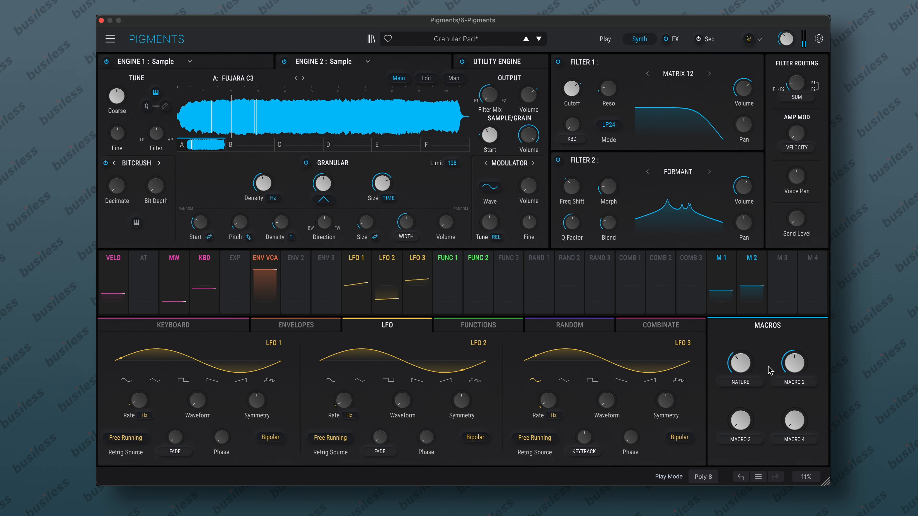
left_click(795, 367)
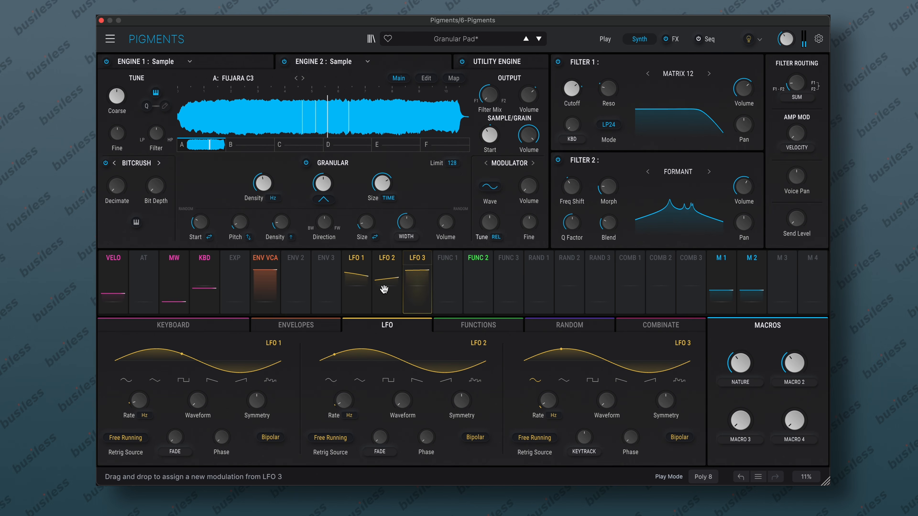
- Lengthen the Attack of the Env VCA envelope considerably to give the pad a slow fade-in
left_click(268, 281)
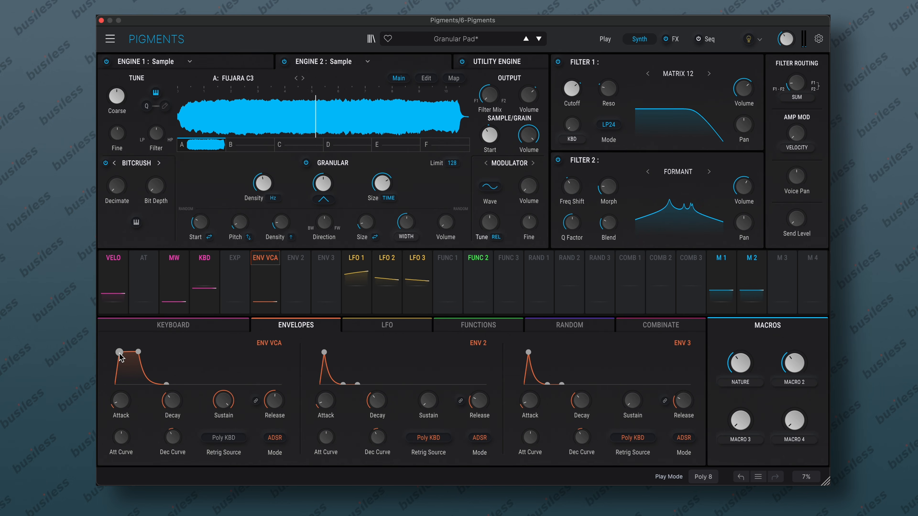
mouse_move(121, 403)
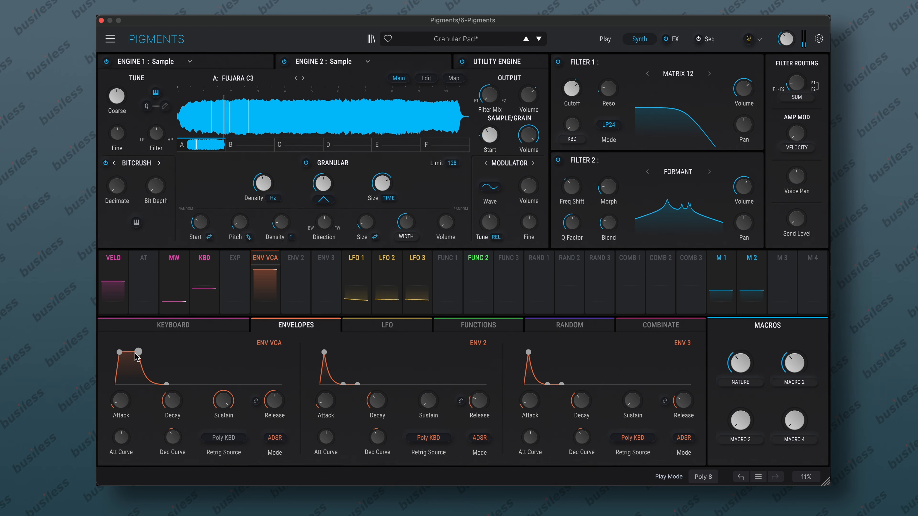
mouse_move(166, 397)
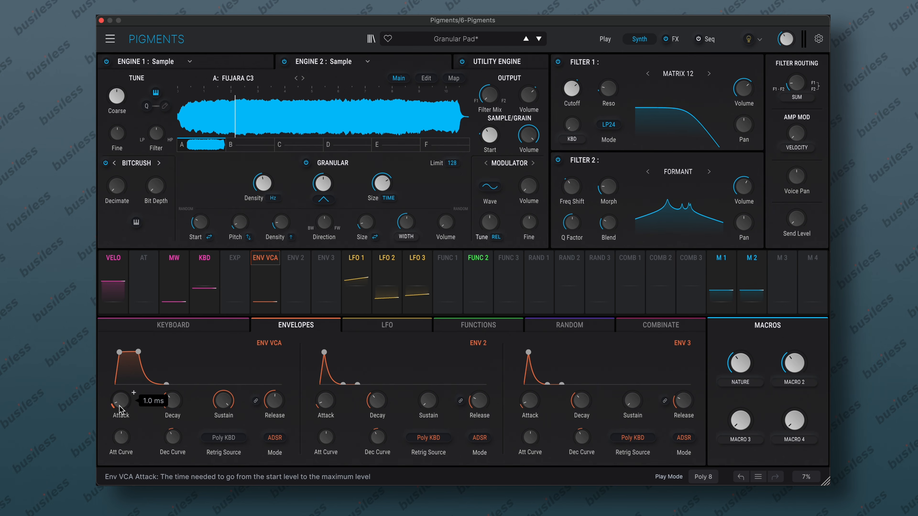
left_click_drag(120, 402, 142, 322)
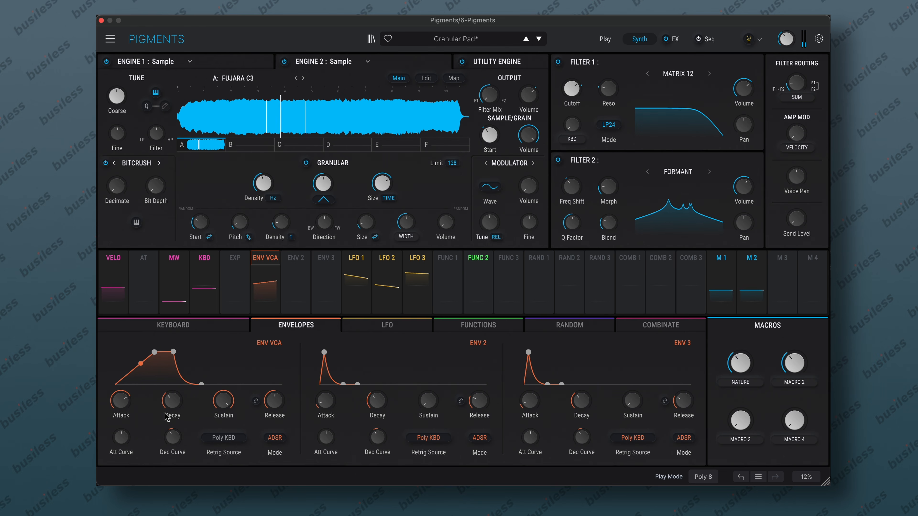
- Turn the NATURE macro fully down and refine Env VCA with a longer Release, slightly lower Sustain and slightly longer Attack
mouse_move(736, 375)
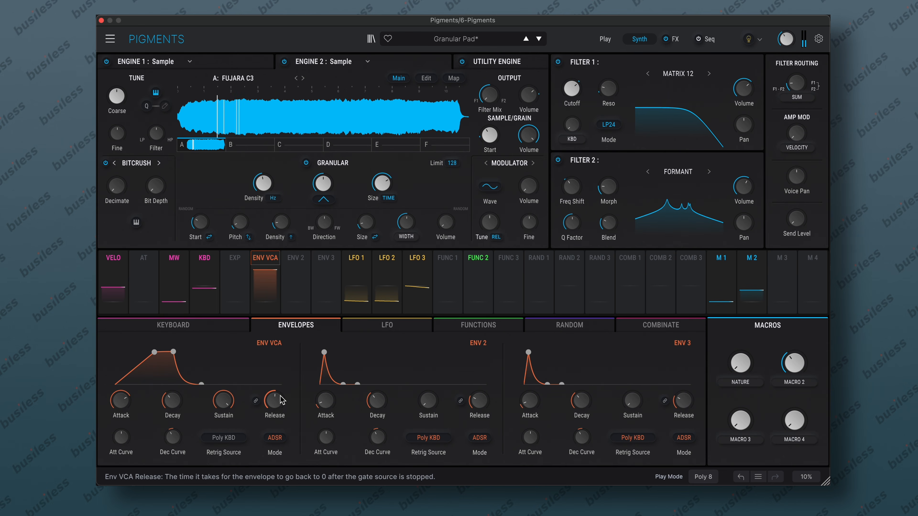
left_click_drag(275, 400, 284, 383)
left_click_drag(226, 405, 224, 429)
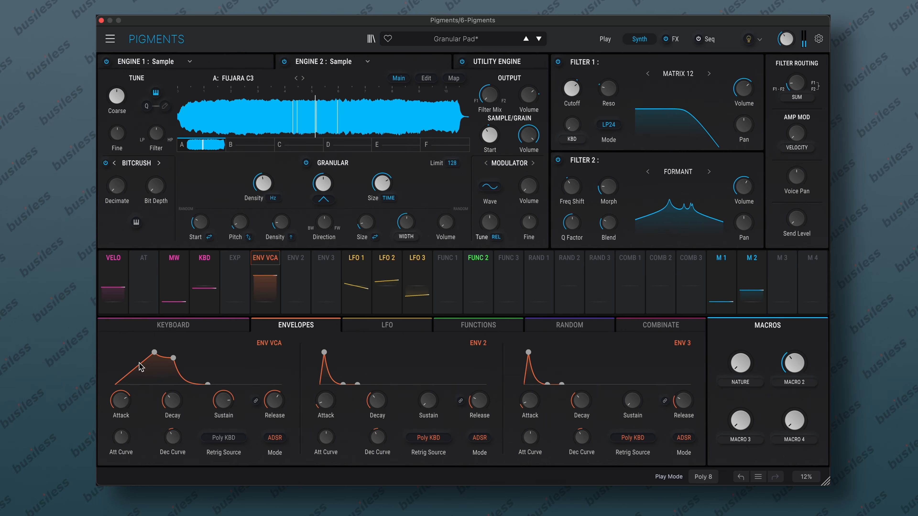
mouse_move(127, 403)
left_mouse_down()
mouse_move(130, 393)
mouse_move(141, 398)
left_mouse_up()
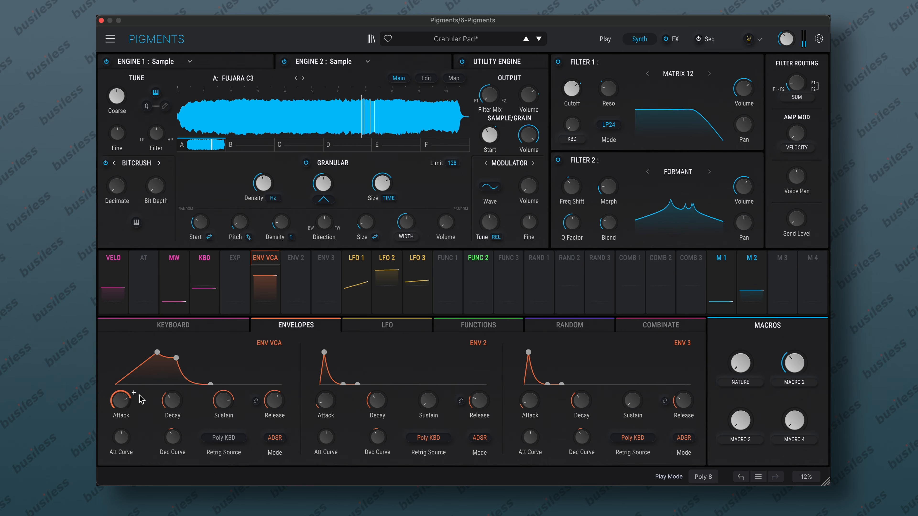